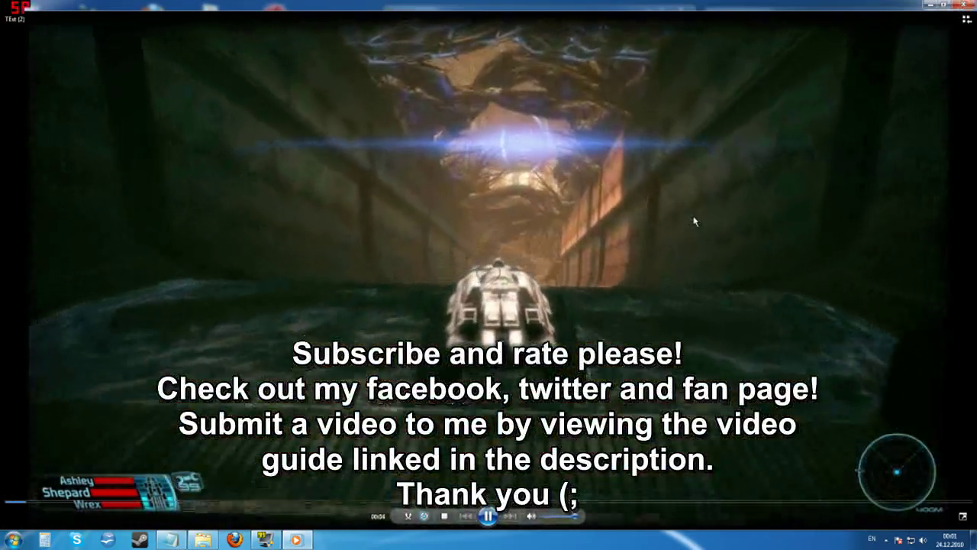
Step: Close the fullscreen gameplay video and open VirtualDub's install folder from its desktop shortcut
{"action": "key", "text": "alt+F4"}
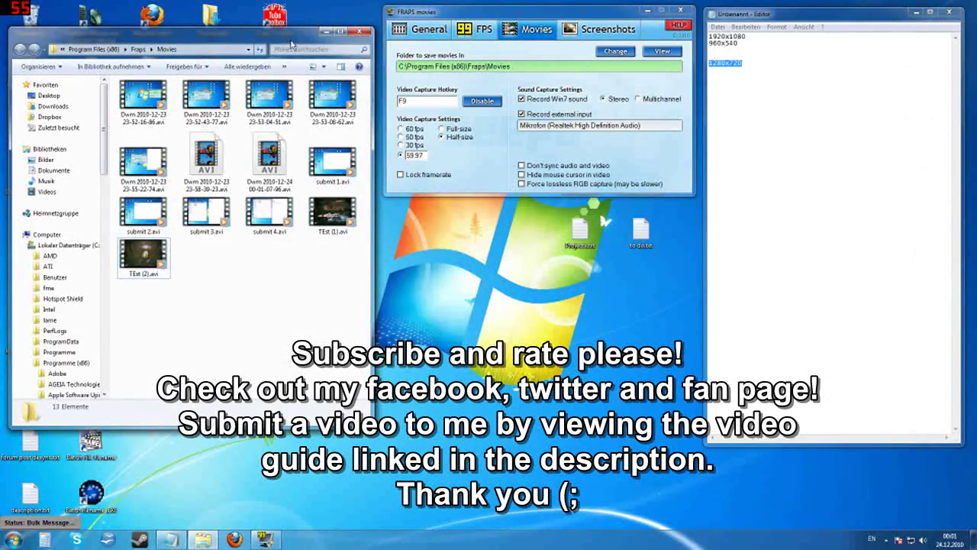
{"action": "left_click_drag", "start_coordinate": [291, 44], "coordinate": [607, 121]}
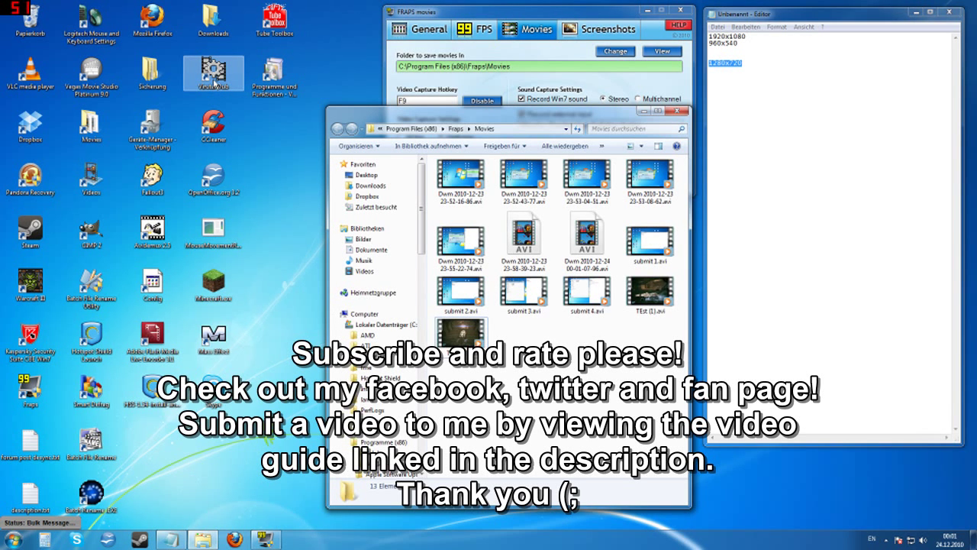
{"action": "right_click", "coordinate": [215, 71]}
{"action": "left_click", "coordinate": [232, 108]}
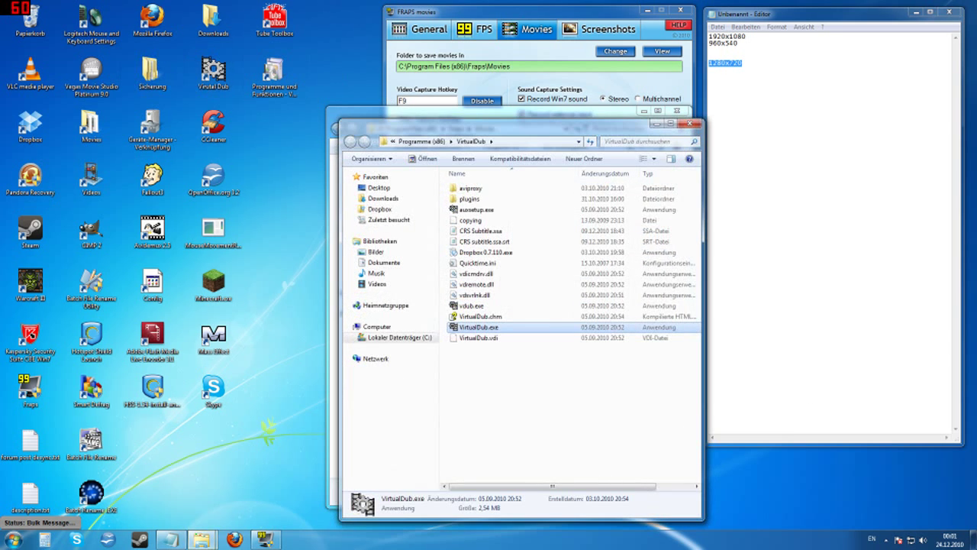
Step: Launch VirtualDub.exe from its installation folder in Windows Explorer
{"action": "left_click_drag", "start_coordinate": [421, 124], "coordinate": [144, 22]}
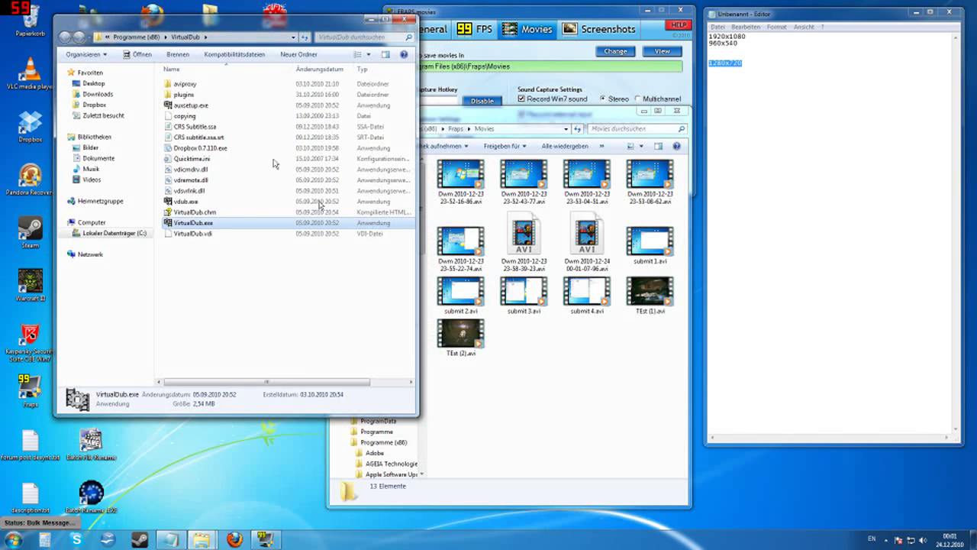
{"action": "left_click", "coordinate": [885, 540]}
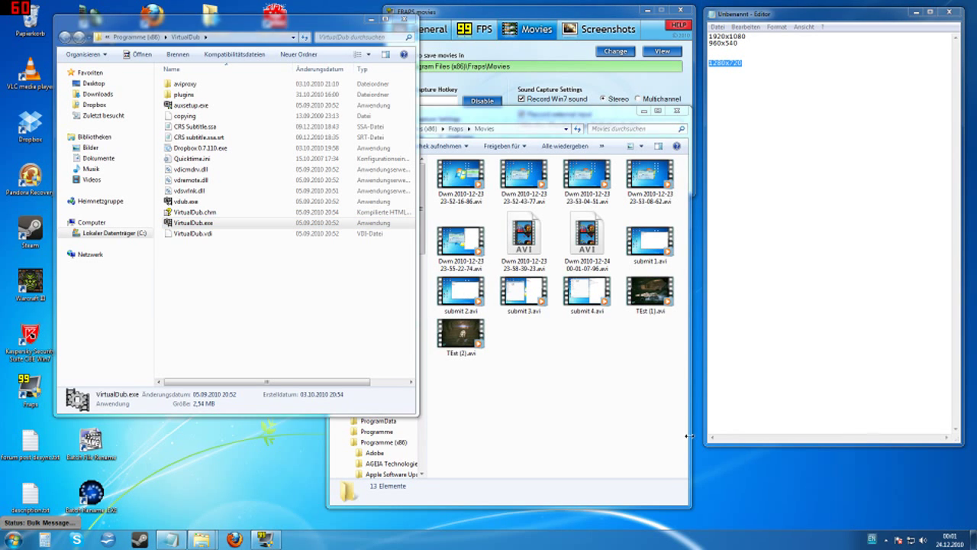
{"action": "left_click", "coordinate": [338, 317]}
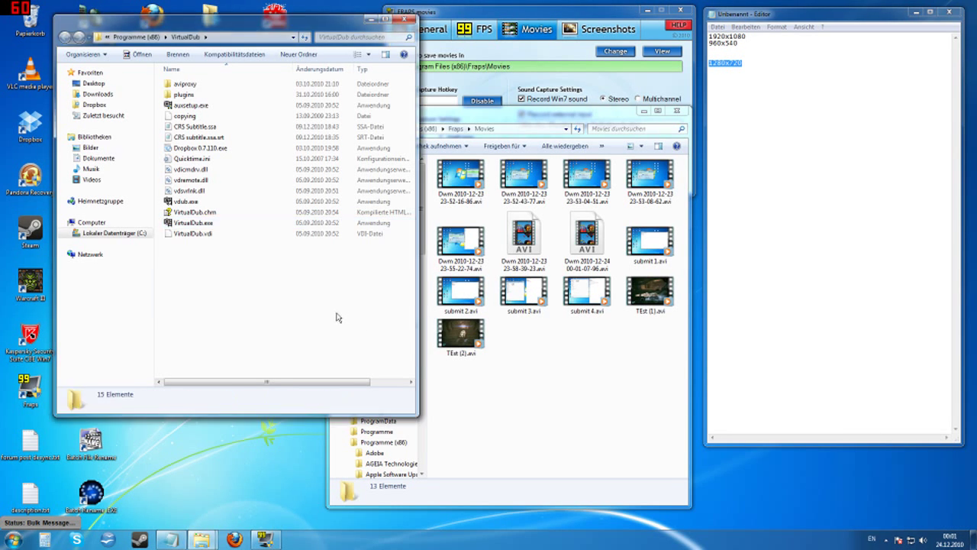
{"action": "double_click", "coordinate": [278, 223]}
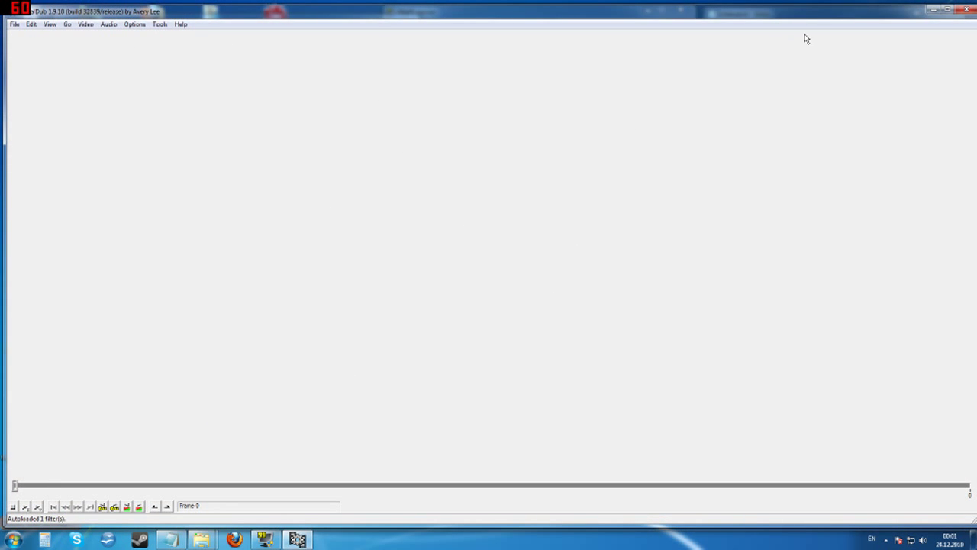
Step: Maximize the VirtualDub window to fill the whole screen
{"action": "left_click", "coordinate": [947, 11]}
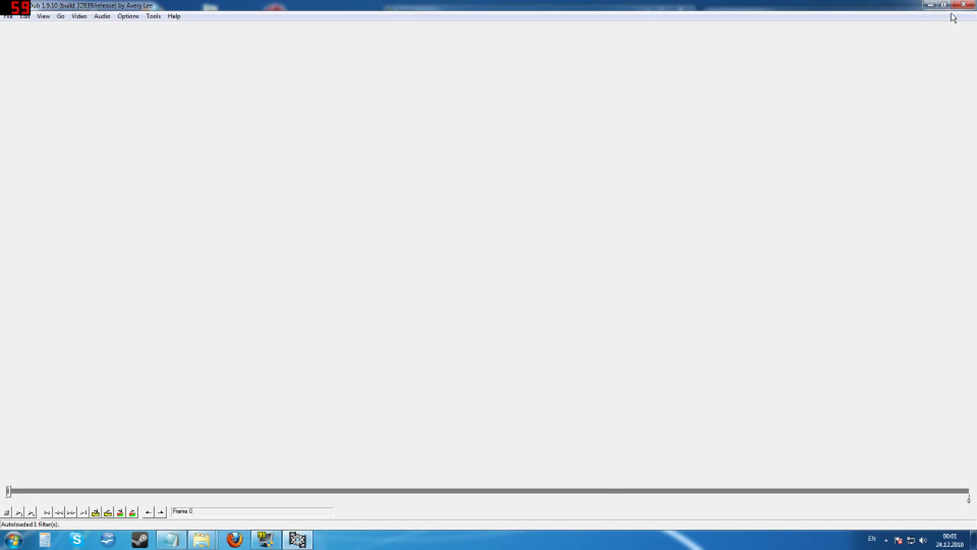
{"action": "left_click", "coordinate": [943, 5]}
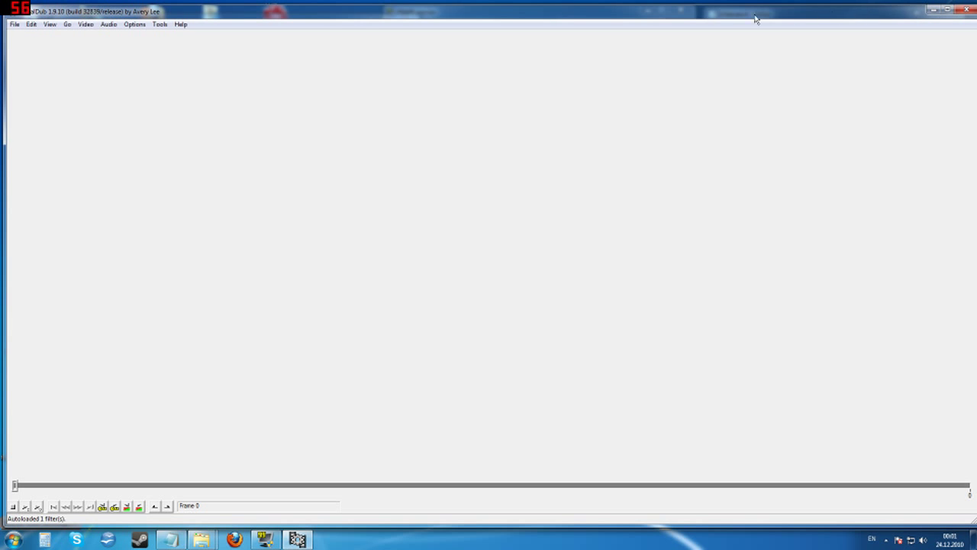
{"action": "double_click", "coordinate": [339, 15]}
{"action": "double_click", "coordinate": [367, 36]}
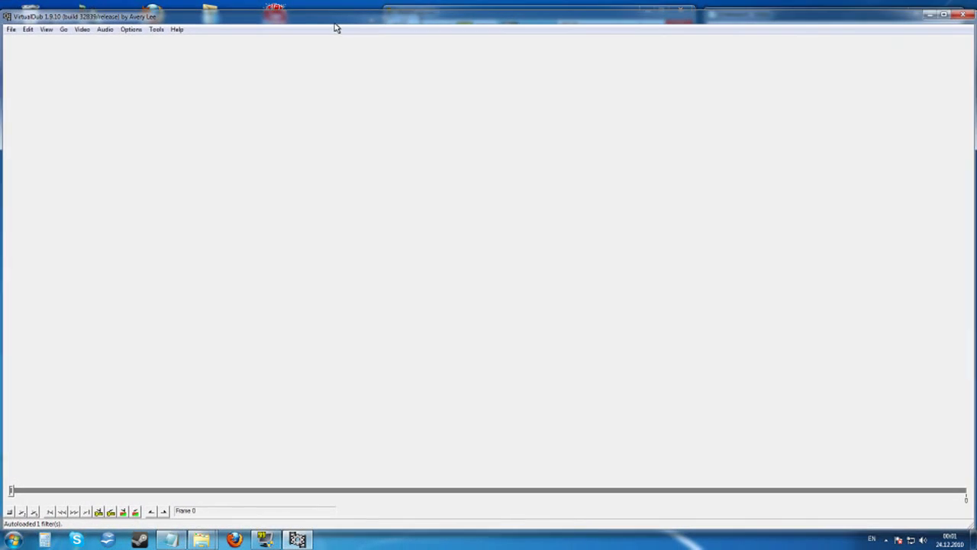
{"action": "left_click", "coordinate": [951, 18]}
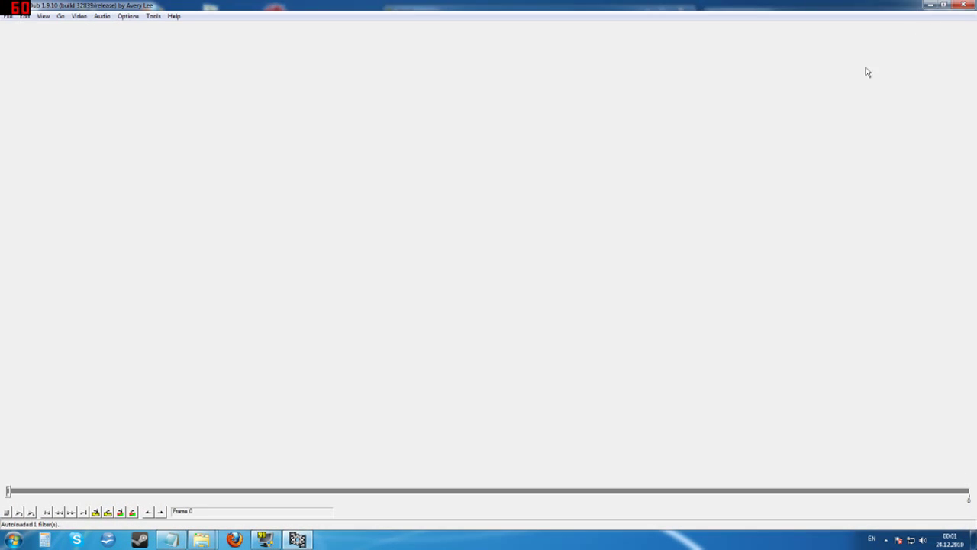
Step: Restore VirtualDub to a regular window beside the Notepad notes and show the File menu
{"action": "left_click", "coordinate": [6, 16]}
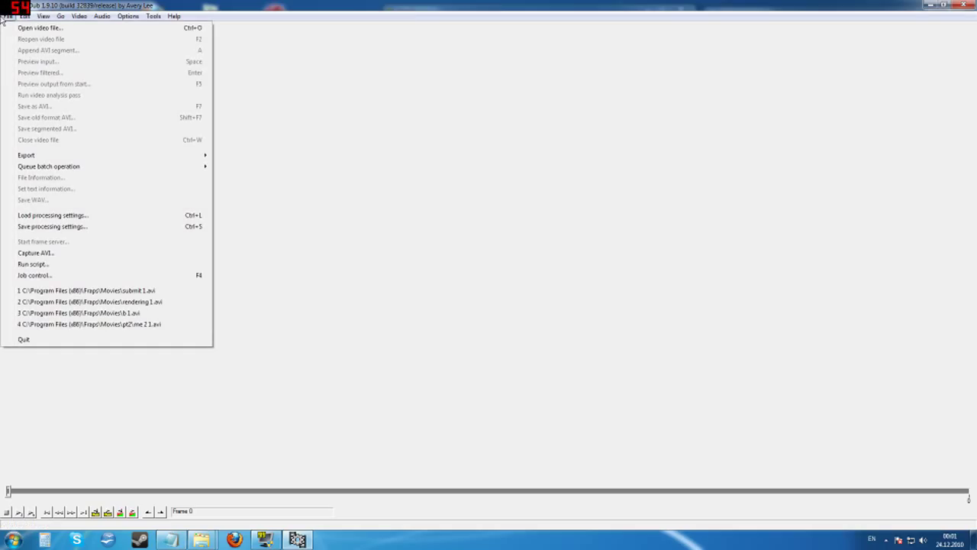
{"action": "left_click", "coordinate": [69, 6]}
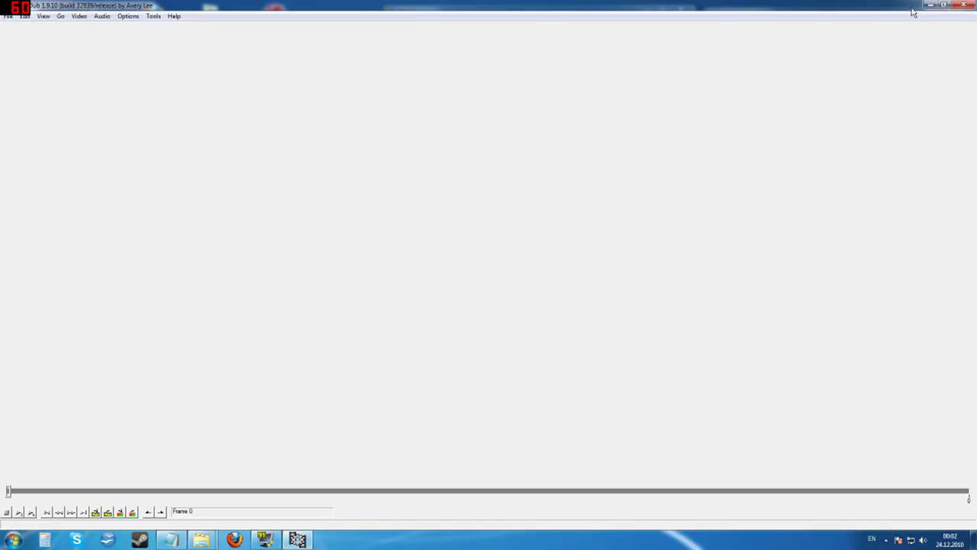
{"action": "left_click", "coordinate": [944, 5]}
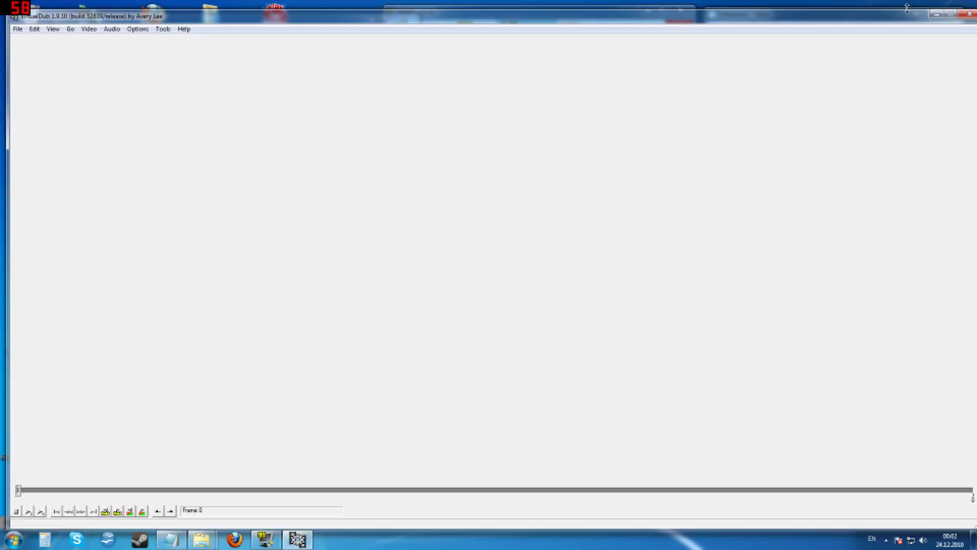
{"action": "key", "text": "alt+Tab"}
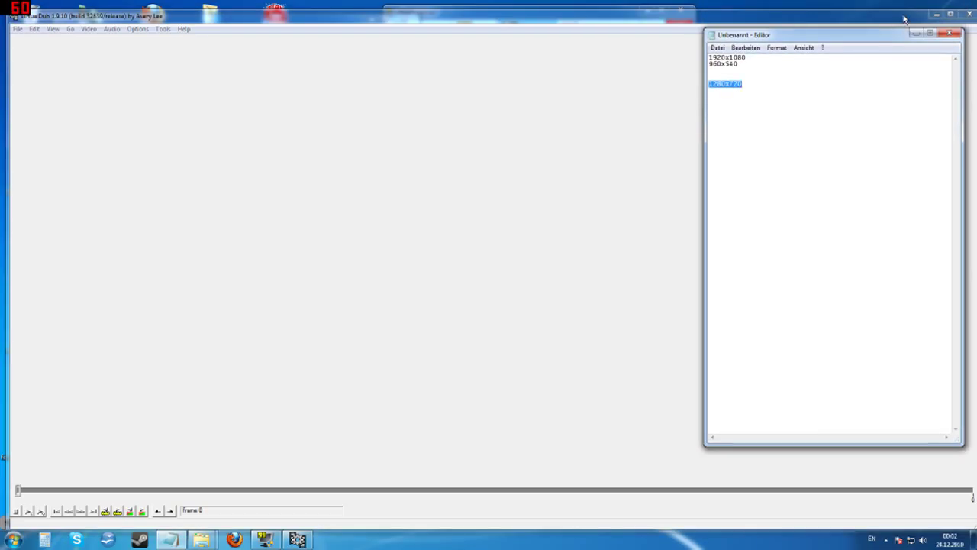
{"action": "left_click_drag", "start_coordinate": [904, 10], "coordinate": [899, 17]}
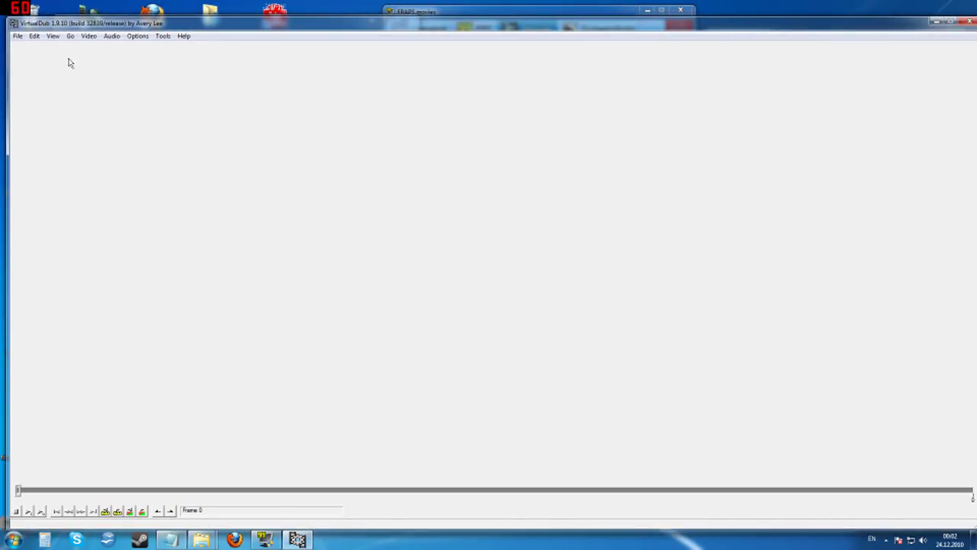
{"action": "left_click", "coordinate": [19, 36]}
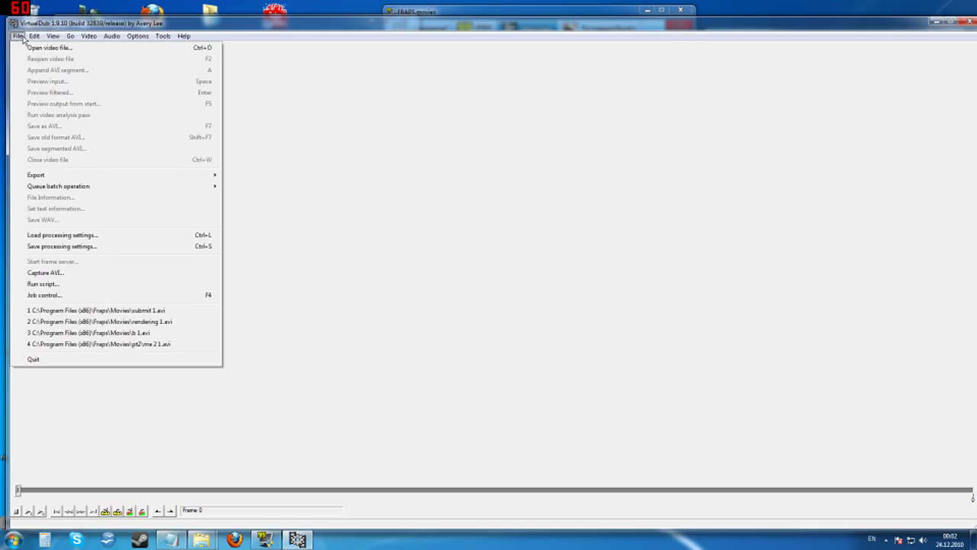
Step: Open TEst (1).avi from the Fraps Movies folder as the source video
{"action": "left_click", "coordinate": [26, 49]}
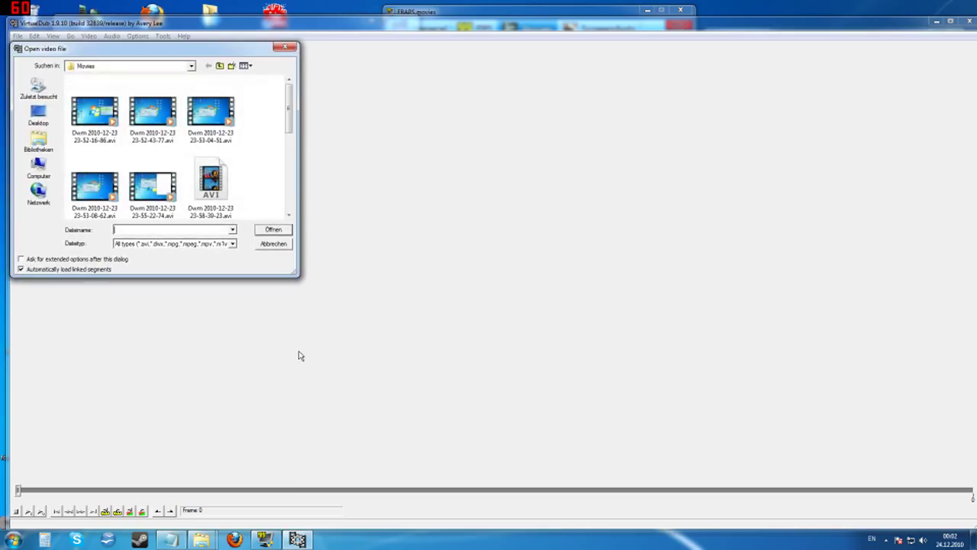
{"action": "left_click_drag", "start_coordinate": [288, 118], "coordinate": [288, 213]}
{"action": "left_click", "coordinate": [200, 125]}
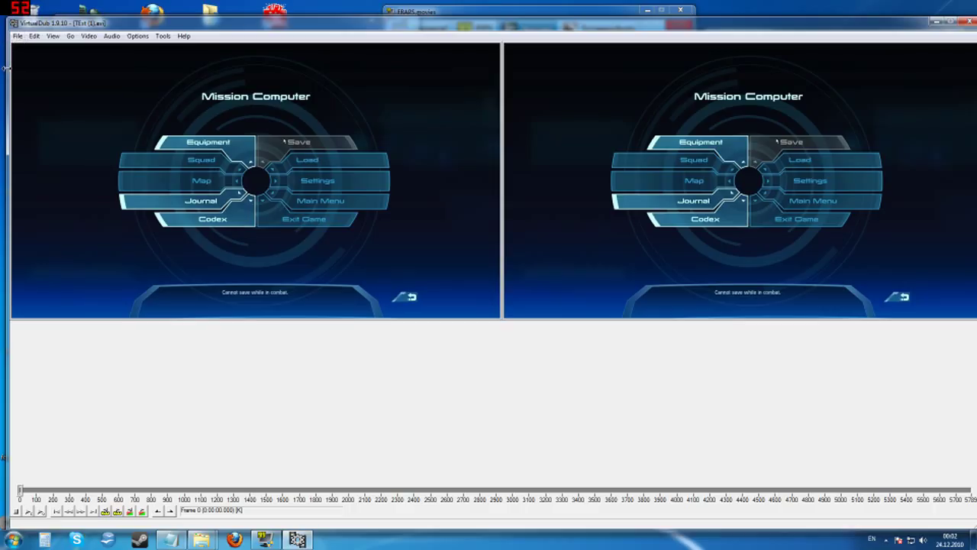
Step: Append TEst (2).avi after the first clip and move the timeline slider into the gameplay
{"action": "left_click", "coordinate": [17, 36]}
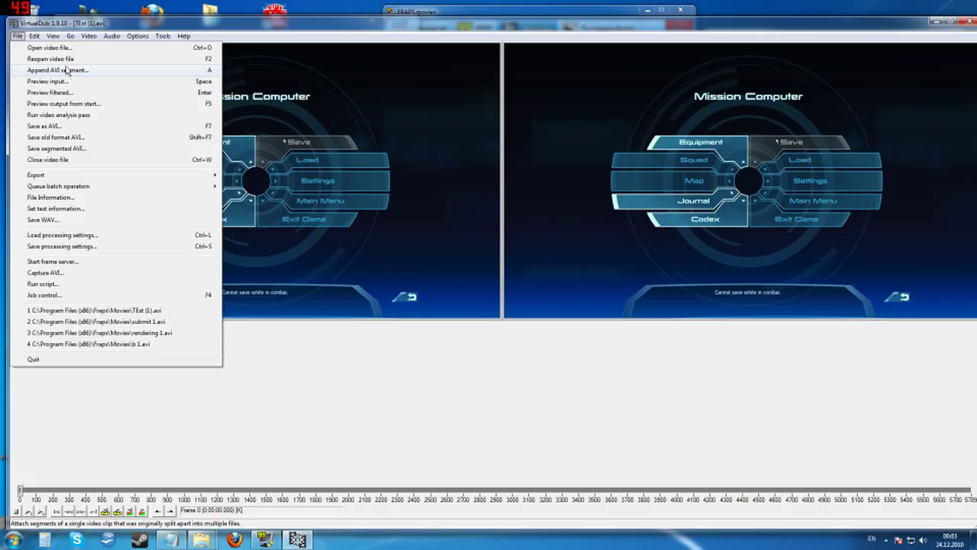
{"action": "left_click", "coordinate": [57, 72]}
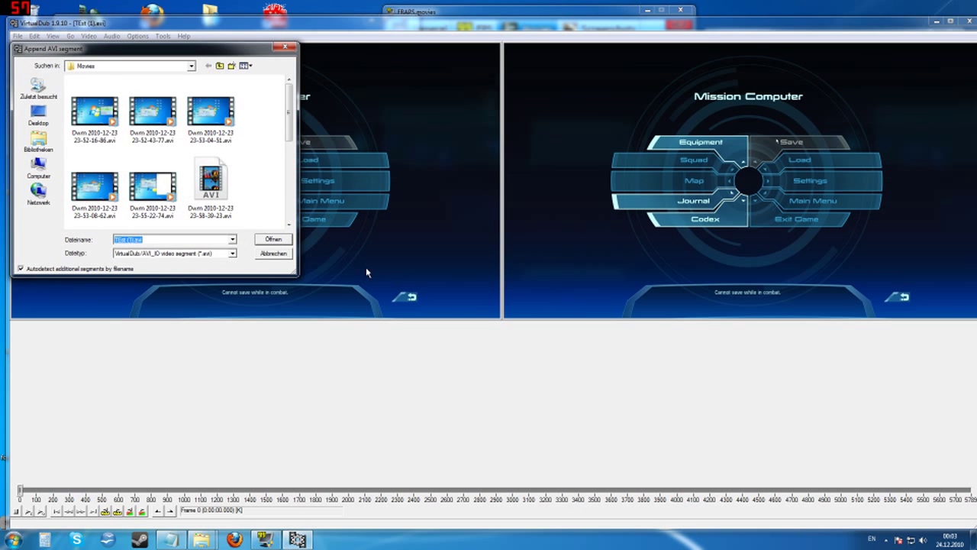
{"action": "left_click_drag", "start_coordinate": [290, 114], "coordinate": [280, 204]}
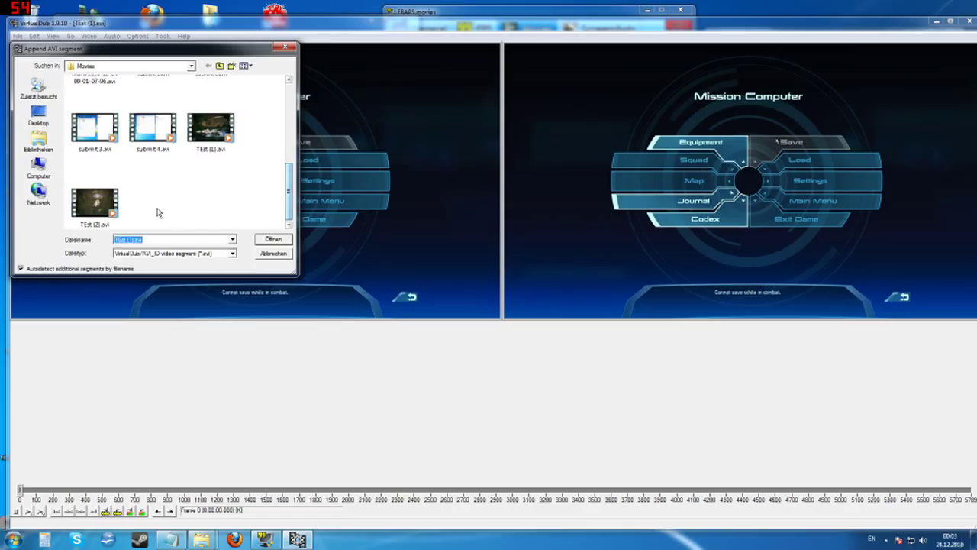
{"action": "left_click", "coordinate": [95, 205]}
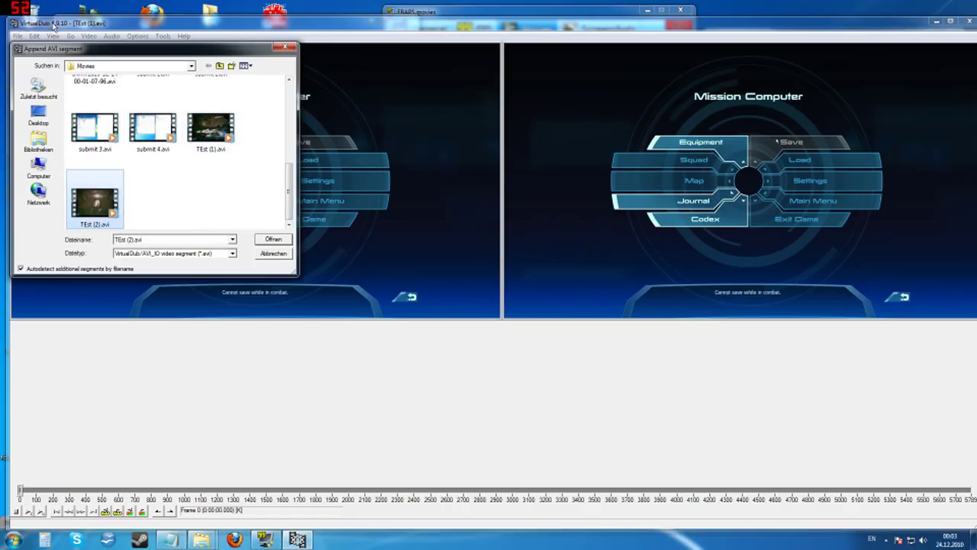
{"action": "double_click", "coordinate": [97, 222]}
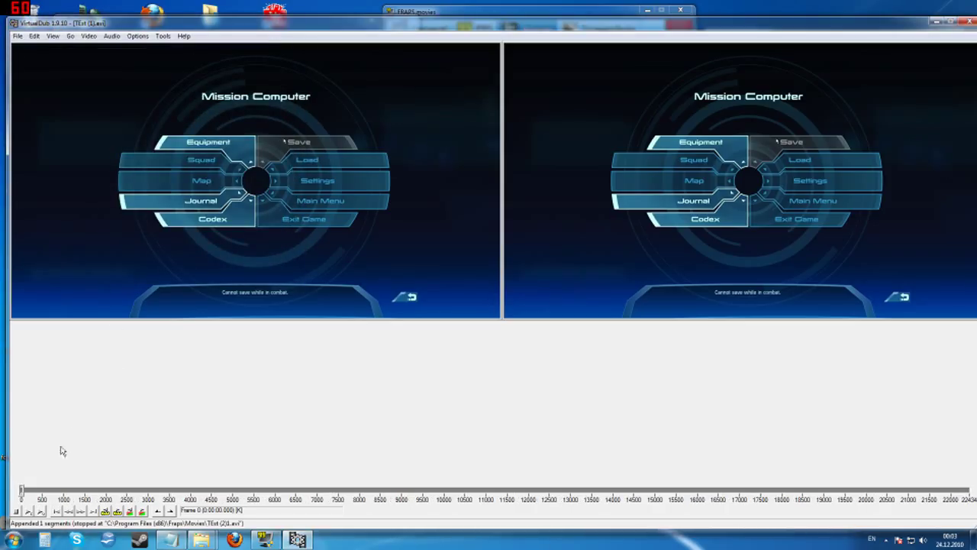
{"action": "left_click_drag", "start_coordinate": [24, 492], "coordinate": [262, 489]}
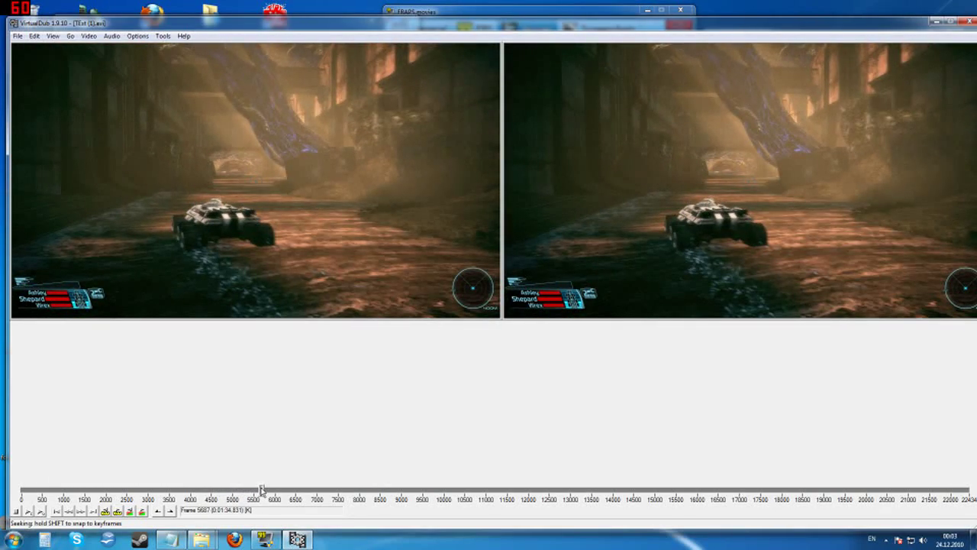
{"action": "left_click", "coordinate": [28, 511]}
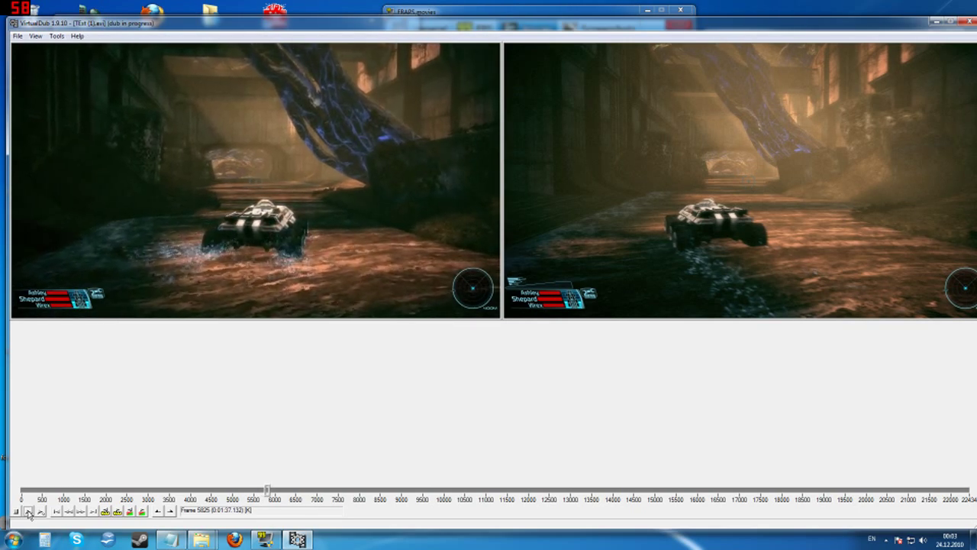
{"action": "left_click", "coordinate": [14, 512]}
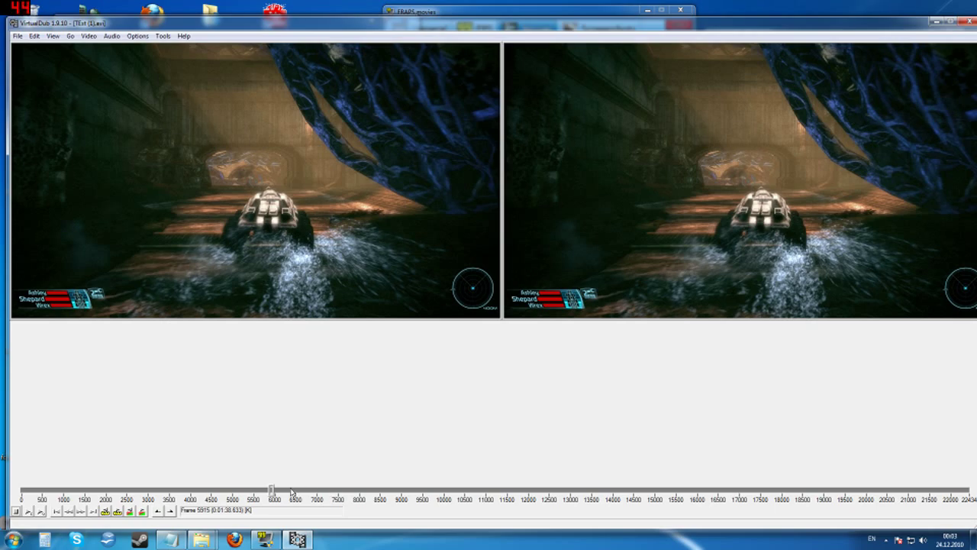
{"action": "left_click_drag", "start_coordinate": [274, 489], "coordinate": [3, 351]}
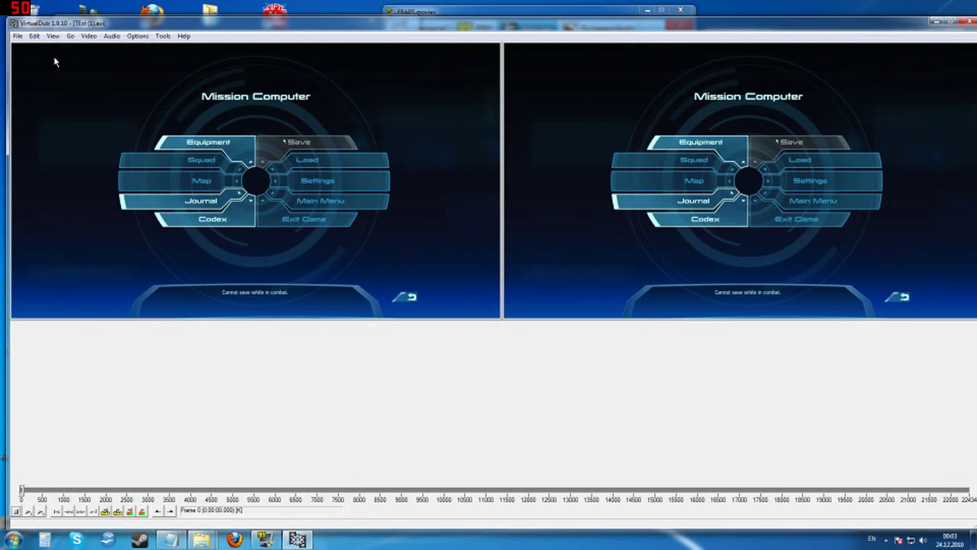
Step: Open Video > Compression to show the Select video compression dialog
{"action": "left_click", "coordinate": [88, 36]}
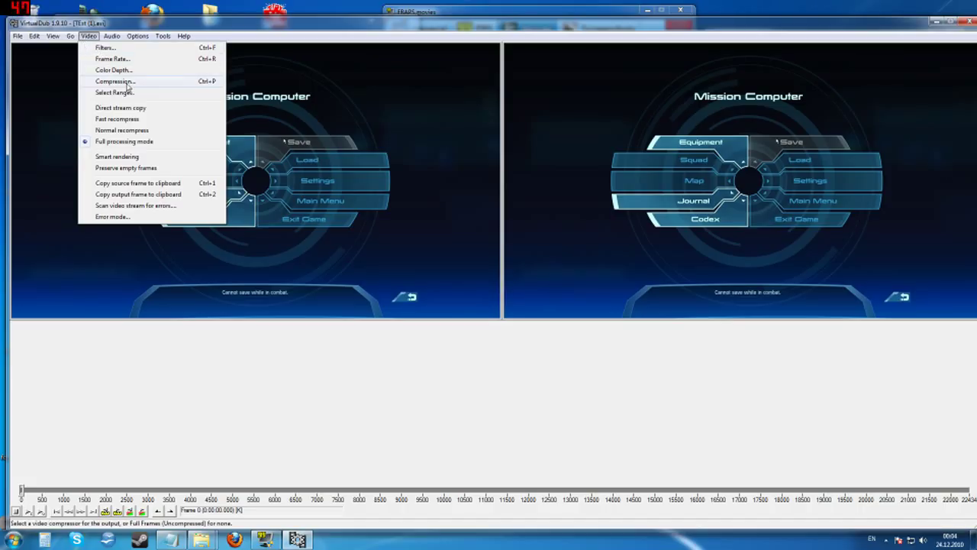
{"action": "mouse_move", "coordinate": [111, 35]}
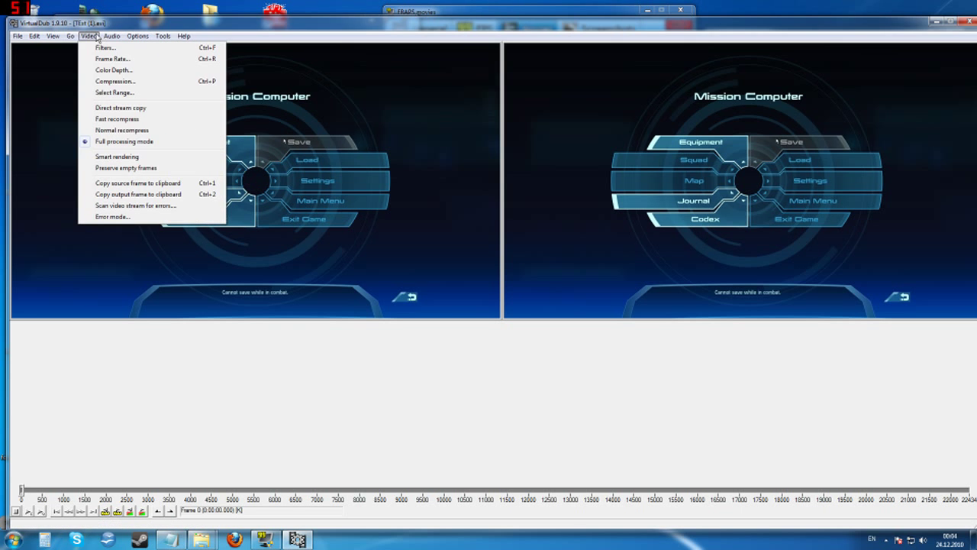
{"action": "mouse_move", "coordinate": [17, 36]}
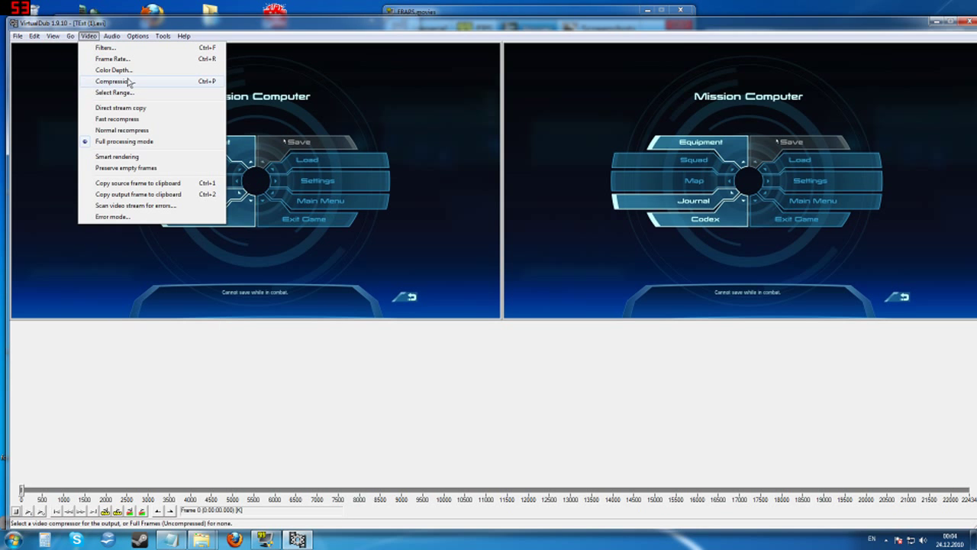
{"action": "left_click", "coordinate": [126, 83]}
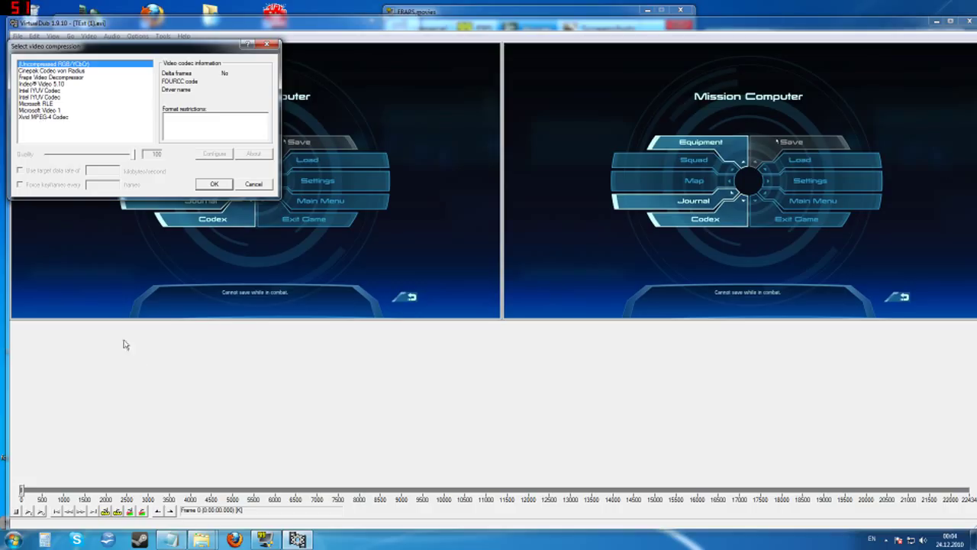
Step: Add 'xvid' on a new line below 1280x720 in the Notepad notes
{"action": "left_click", "coordinate": [170, 539]}
{"action": "left_click", "coordinate": [771, 351]}
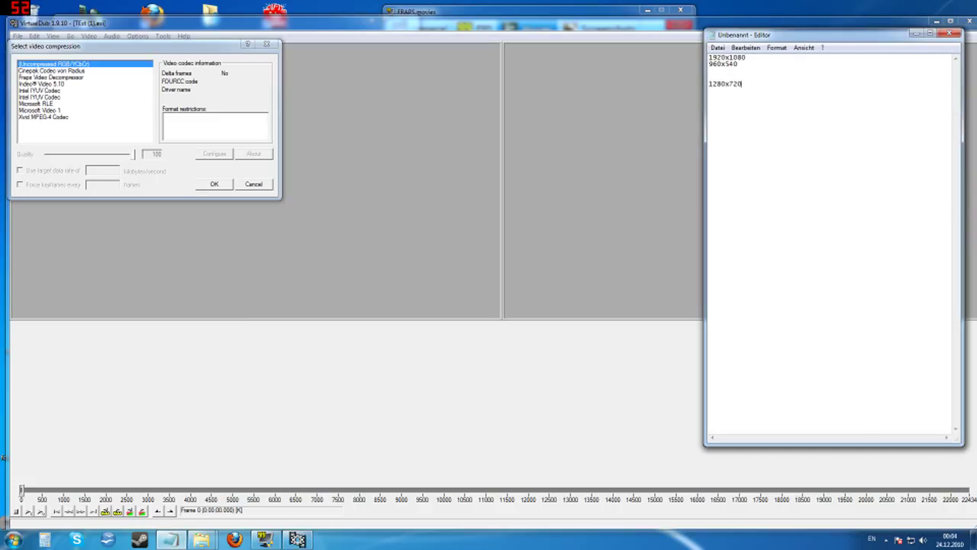
{"action": "type", "text": "xvid"}
Step: Select Xvid MPEG-4 Codec as the compressor and open its configuration
{"action": "left_click", "coordinate": [27, 118]}
{"action": "left_click", "coordinate": [206, 157]}
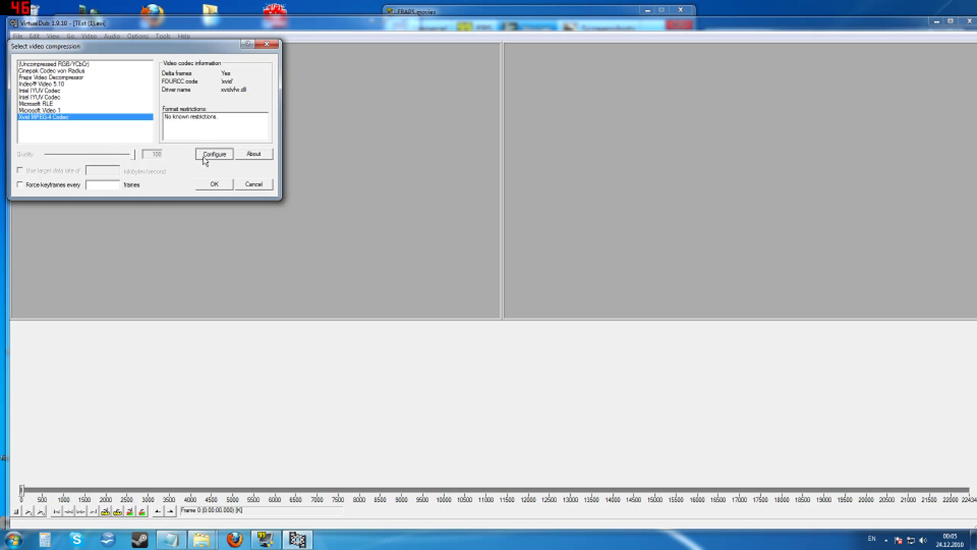
{"action": "left_click_drag", "start_coordinate": [71, 59], "coordinate": [354, 49]}
{"action": "left_click", "coordinate": [222, 51]}
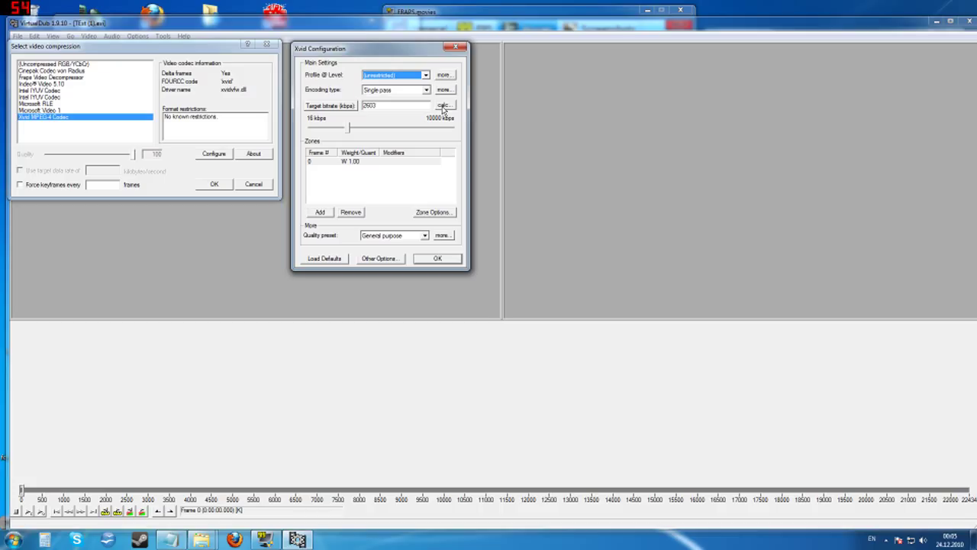
{"action": "left_click", "coordinate": [384, 77]}
{"action": "left_click", "coordinate": [384, 76]}
{"action": "left_click", "coordinate": [378, 77]}
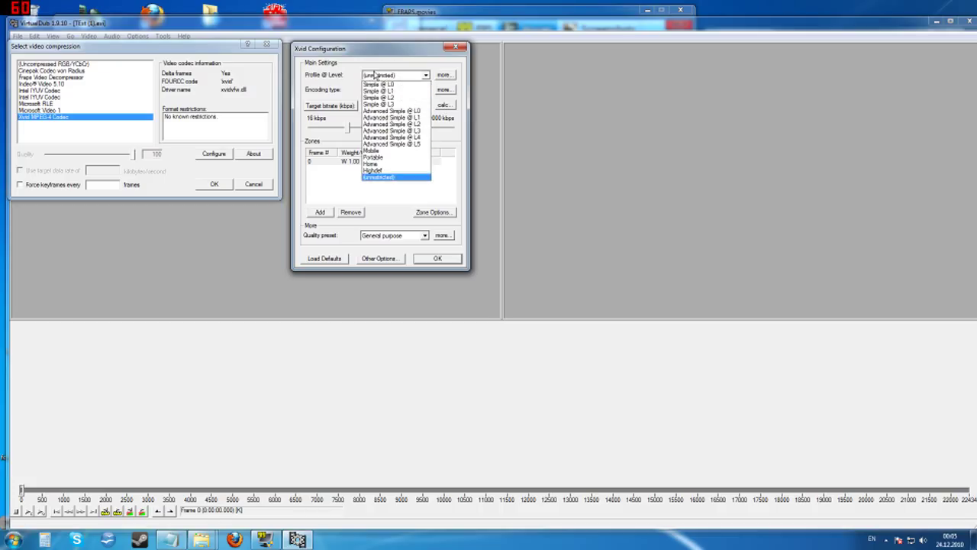
{"action": "left_click", "coordinate": [376, 76]}
{"action": "left_click", "coordinate": [379, 90]}
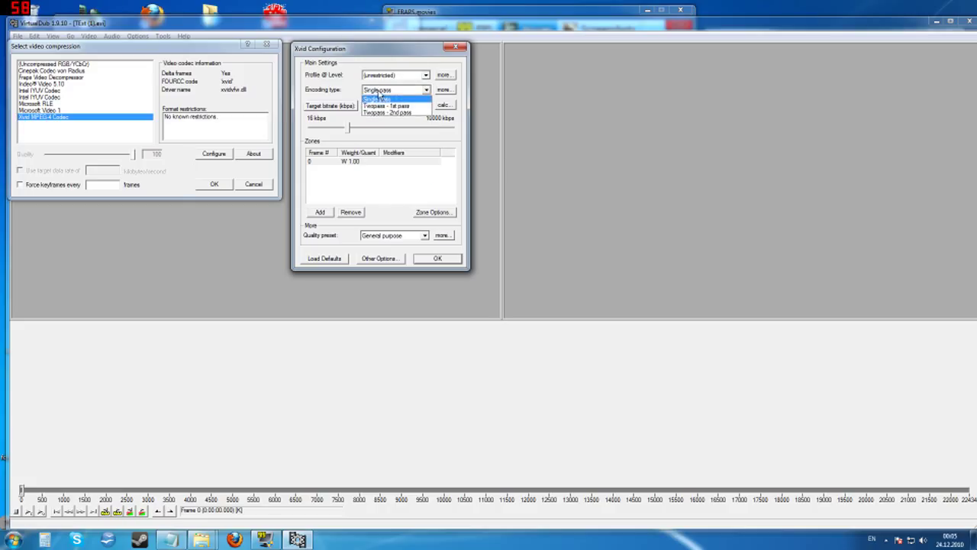
{"action": "left_click", "coordinate": [380, 96]}
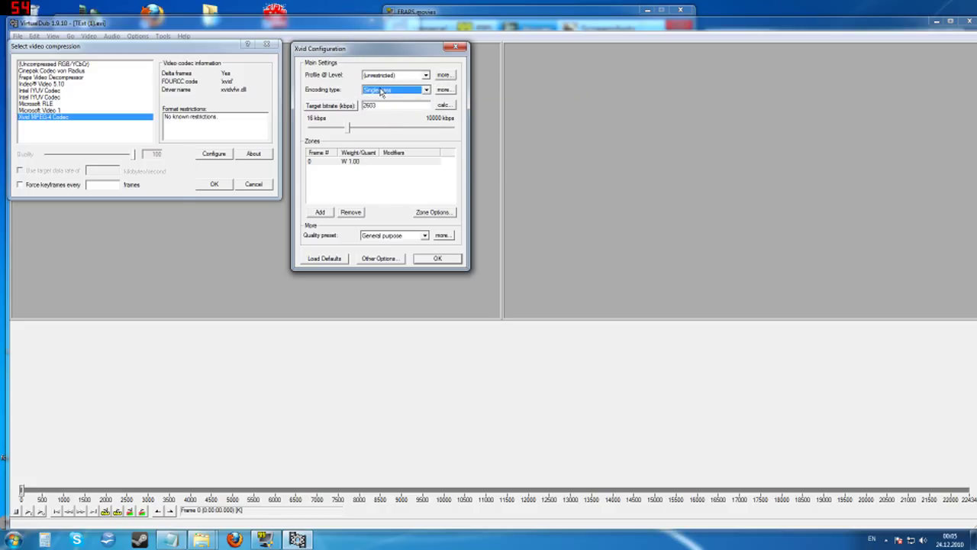
{"action": "left_click", "coordinate": [381, 91]}
{"action": "left_click", "coordinate": [380, 76]}
{"action": "left_click", "coordinate": [381, 76]}
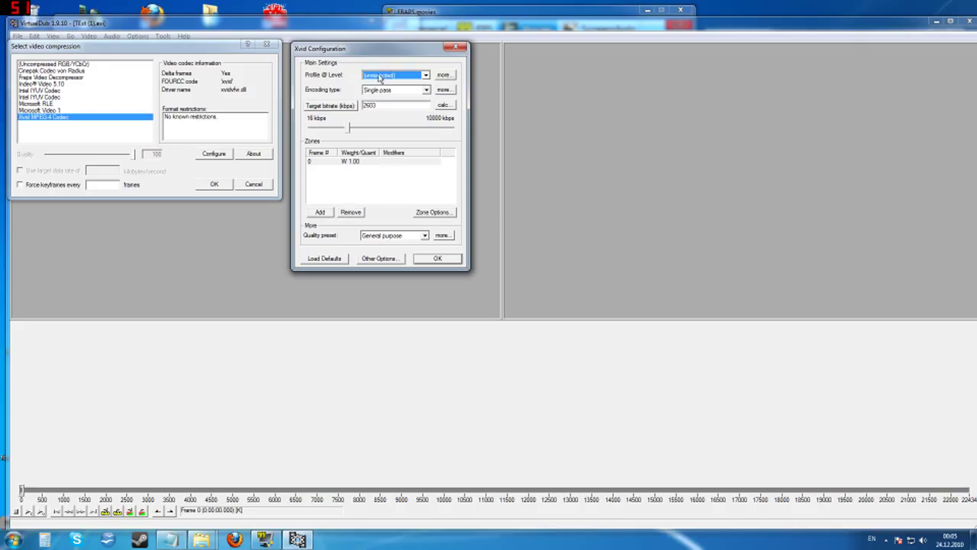
{"action": "left_click", "coordinate": [329, 106]}
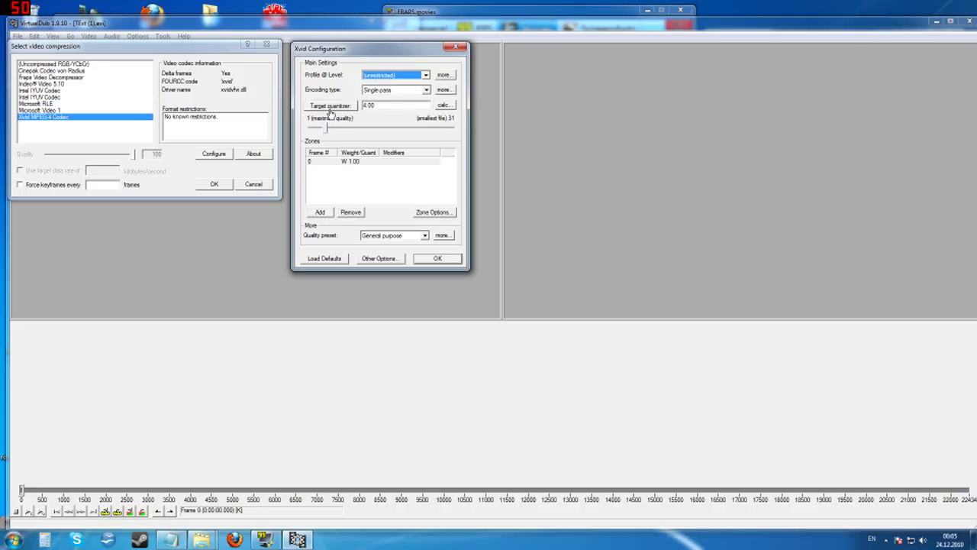
{"action": "left_click", "coordinate": [329, 107]}
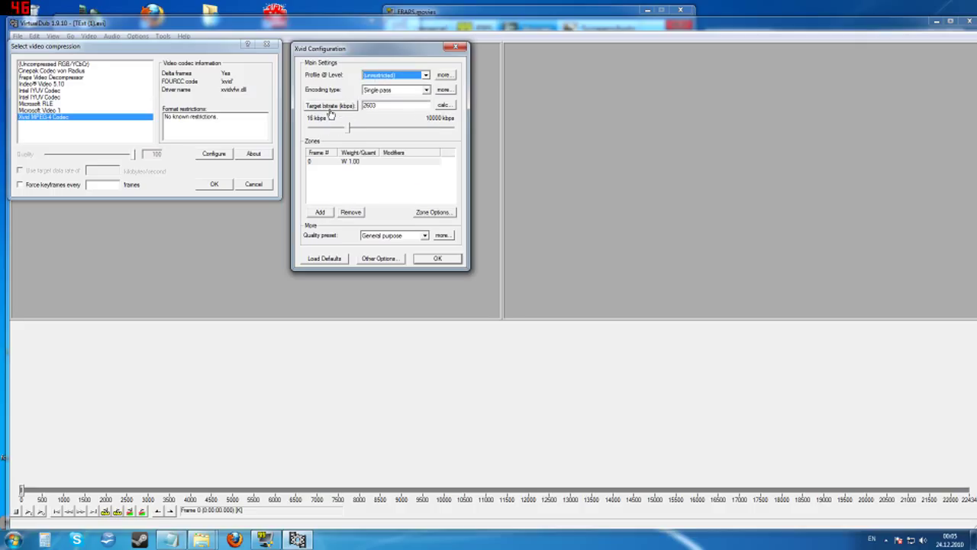
{"action": "left_click", "coordinate": [444, 107]}
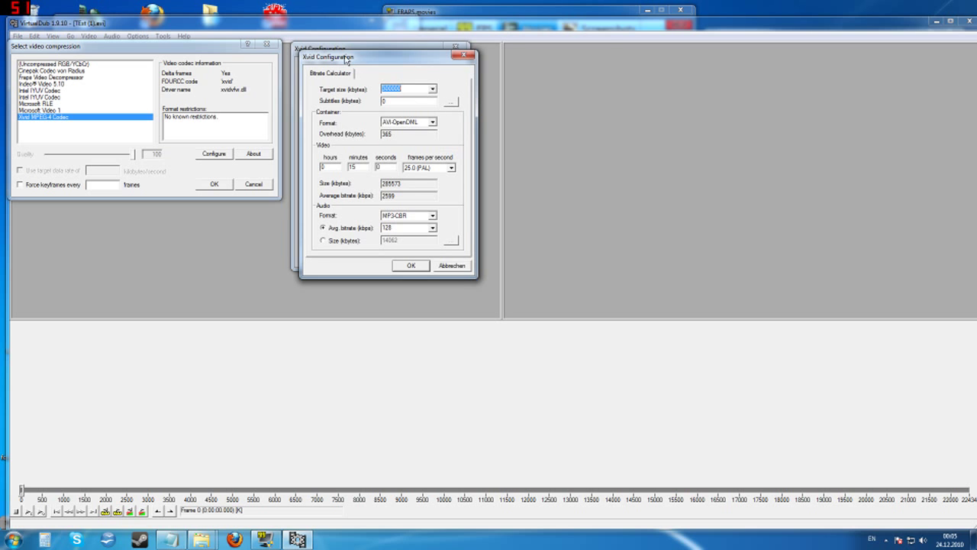
Step: In the bitrate calculator, set 59.94 fps (HD NTSC) and 30 minutes
{"action": "left_click_drag", "start_coordinate": [345, 59], "coordinate": [527, 55]}
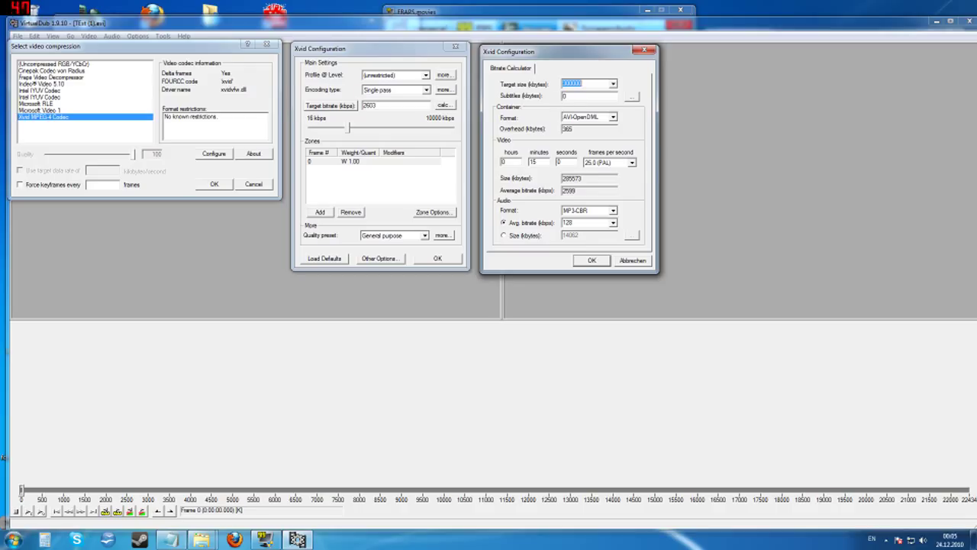
{"action": "left_click", "coordinate": [629, 163]}
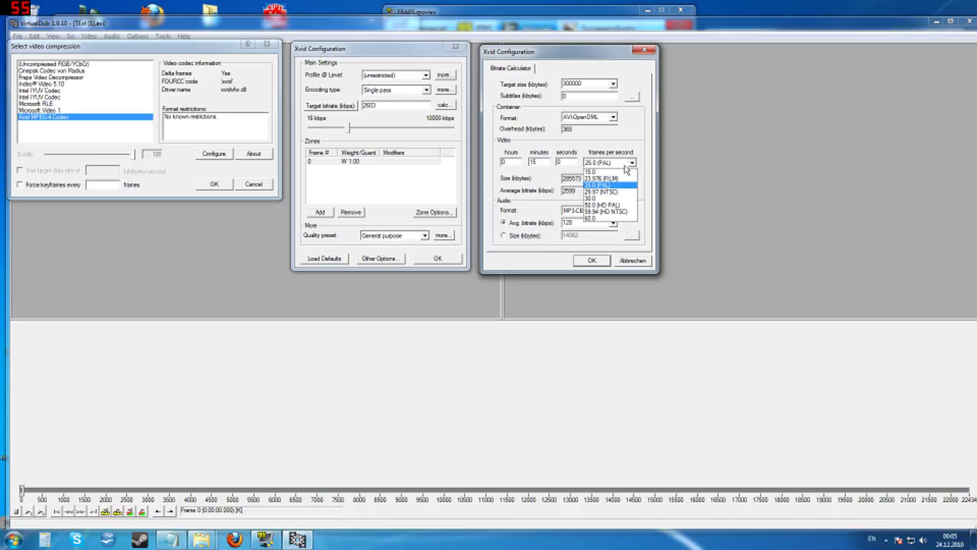
{"action": "left_click", "coordinate": [614, 211]}
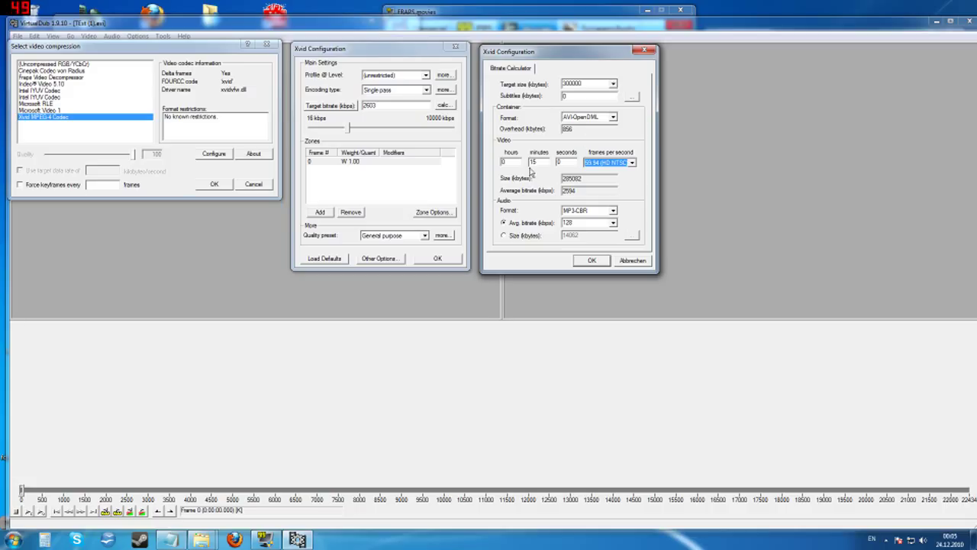
{"action": "double_click", "coordinate": [533, 161]}
{"action": "type", "text": "30"}
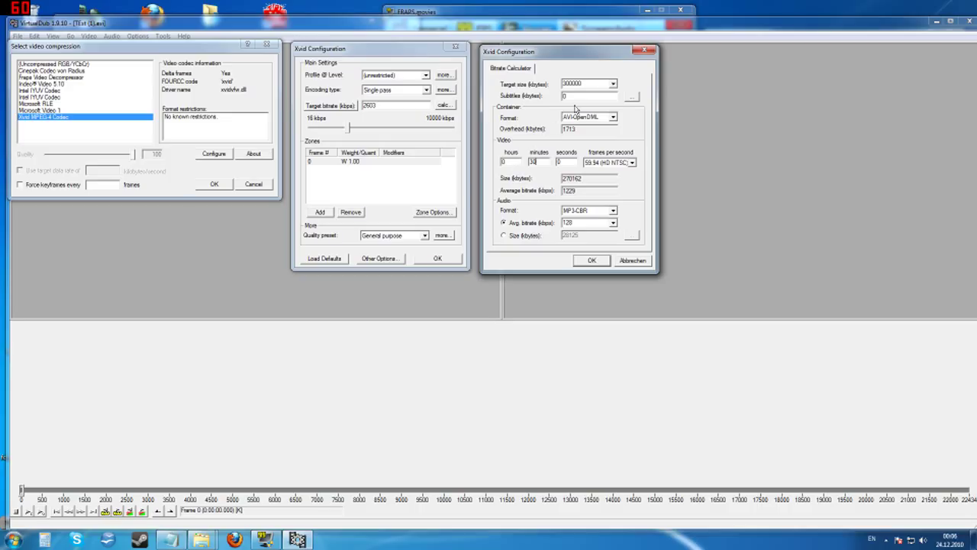
Step: Enter a target size of 600000 KB in the bitrate calculator
{"action": "left_click_drag", "start_coordinate": [594, 84], "coordinate": [526, 88]}
{"action": "type", "text": "6"}
{"action": "key", "text": "BackSpace"}
{"action": "key", "text": "BackSpace"}
{"action": "key", "text": "BackSpace"}
{"action": "type", "text": "30000"}
{"action": "type", "text": "0"}
{"action": "type", "text": "0"}
{"action": "key", "text": "BackSpace"}
{"action": "left_click_drag", "start_coordinate": [553, 163], "coordinate": [530, 162]}
{"action": "type", "text": "15"}
{"action": "double_click", "coordinate": [578, 84]}
{"action": "type", "text": "600"}
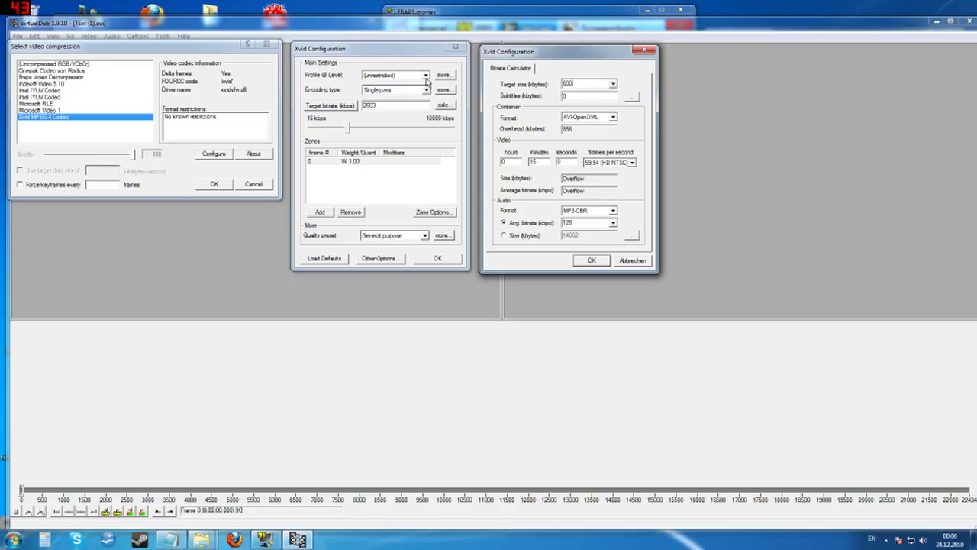
{"action": "type", "text": "000"}
Step: Restore 30 minutes, correct the target size to 600000, and apply the 2605 kbps bitrate
{"action": "double_click", "coordinate": [534, 162]}
{"action": "type", "text": "3"}
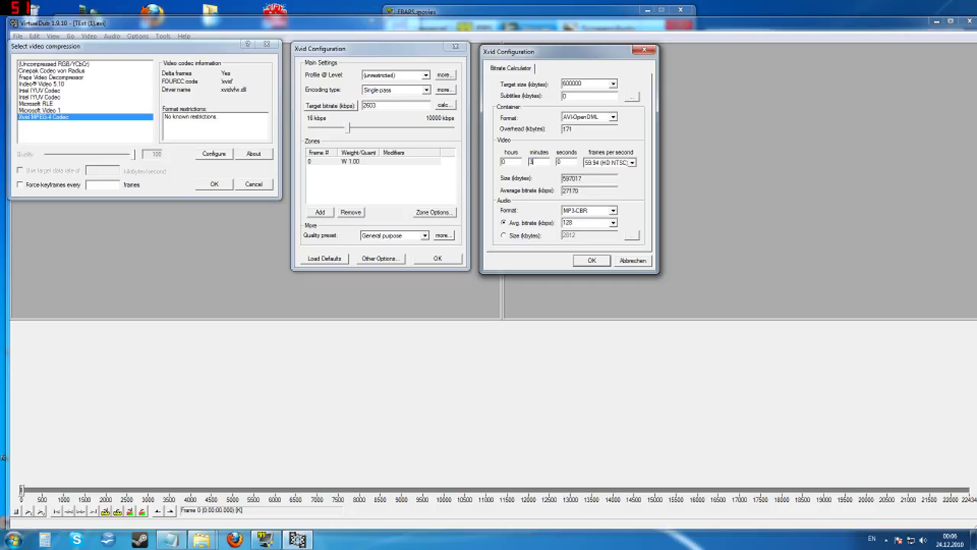
{"action": "type", "text": "0"}
{"action": "double_click", "coordinate": [572, 83]}
{"action": "left_click", "coordinate": [574, 83]}
{"action": "key", "text": "BackSpace"}
{"action": "left_click", "coordinate": [590, 261]}
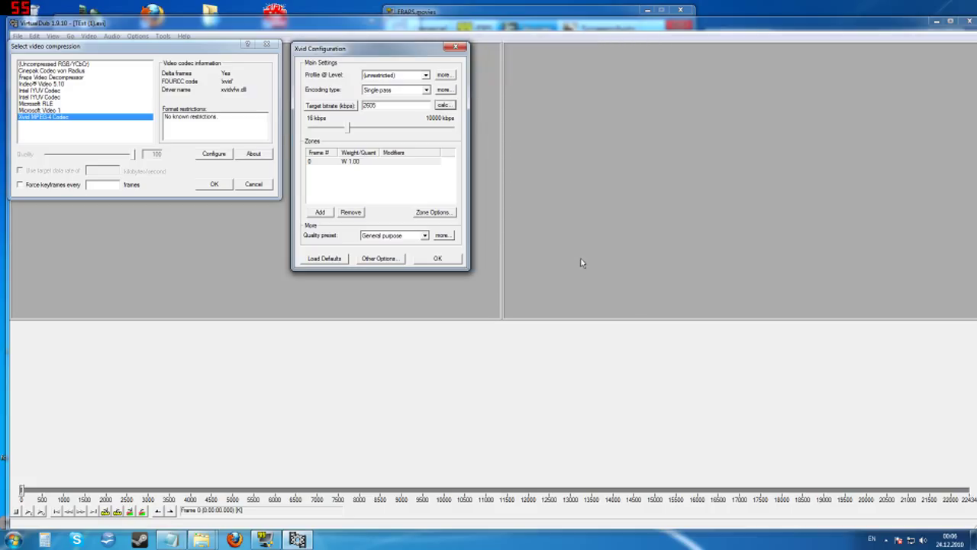
Step: Reopen the bitrate calculator to verify its values, then close it and confirm the Xvid settings
{"action": "left_click", "coordinate": [443, 106]}
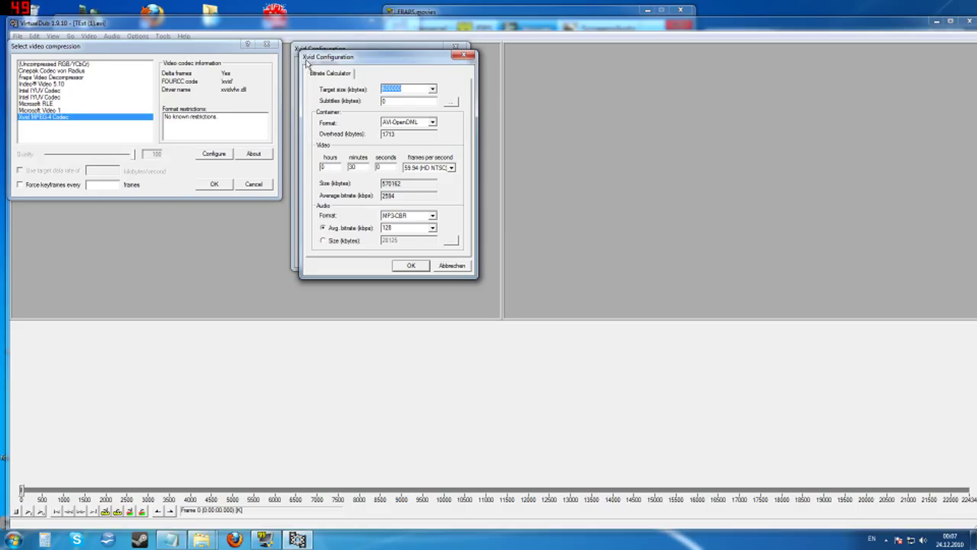
{"action": "left_click_drag", "start_coordinate": [306, 63], "coordinate": [501, 57]}
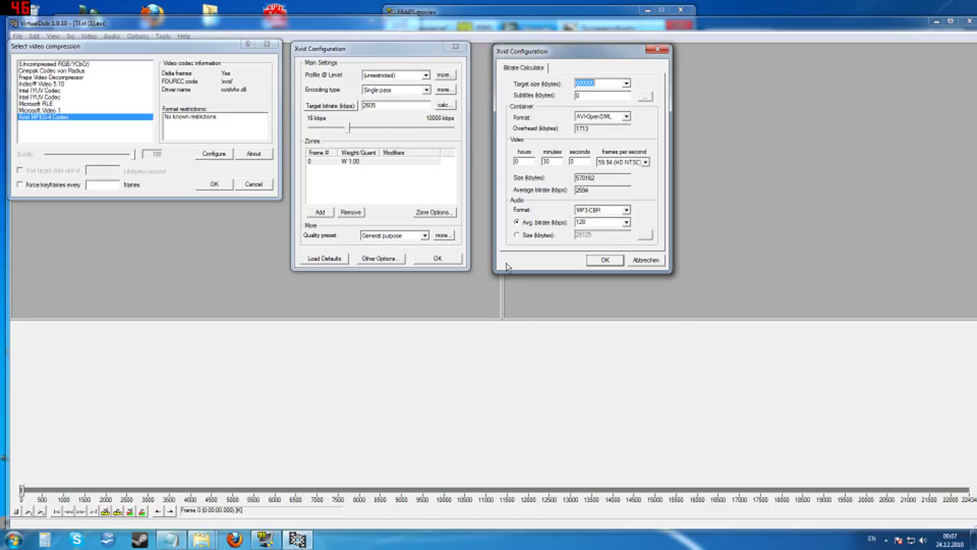
{"action": "left_click", "coordinate": [604, 260]}
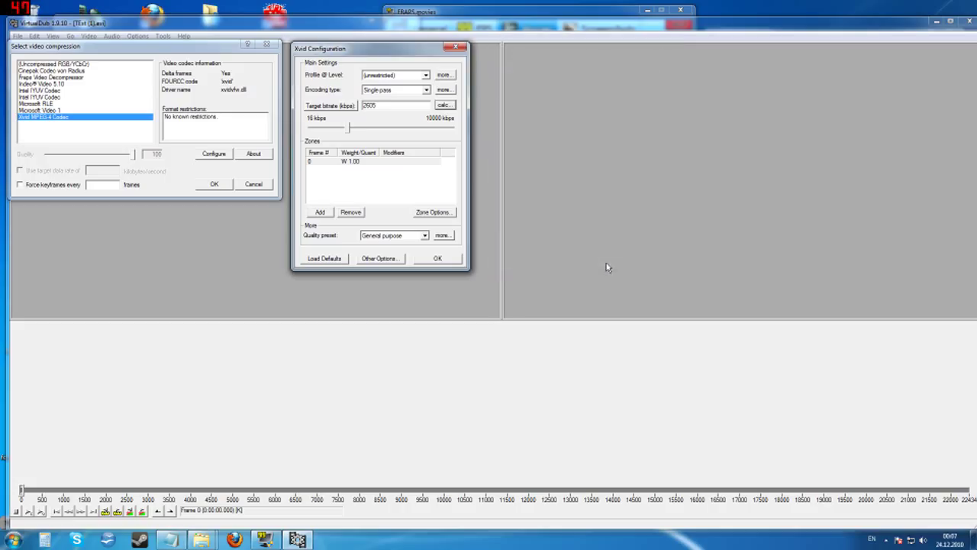
{"action": "left_click", "coordinate": [439, 259]}
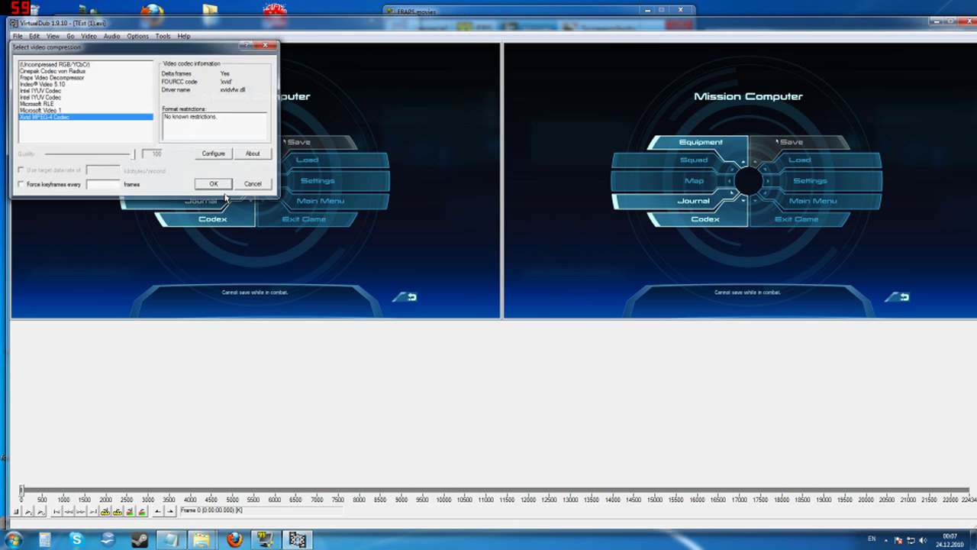
Step: Confirm Xvid as the compressor and open the empty Video > Filters list
{"action": "left_click", "coordinate": [215, 184]}
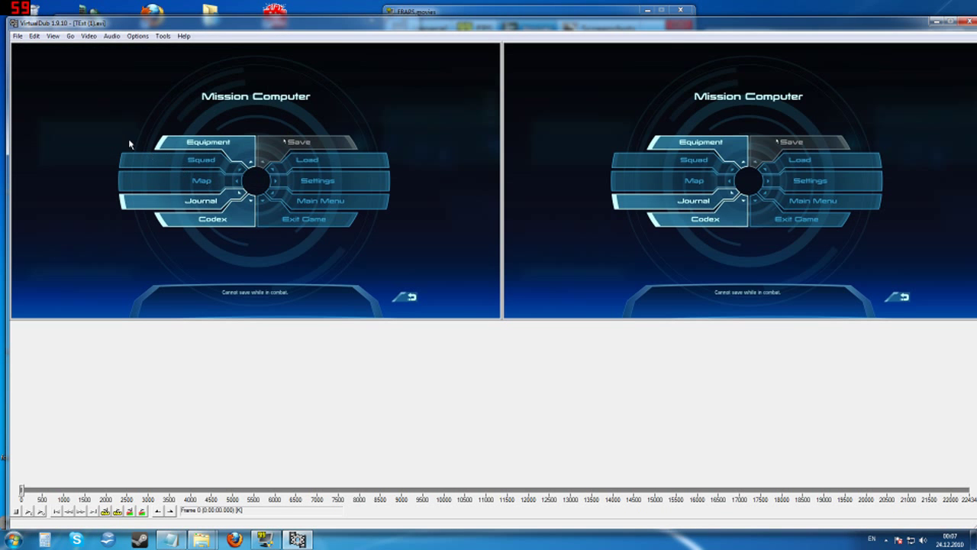
{"action": "left_click", "coordinate": [88, 36]}
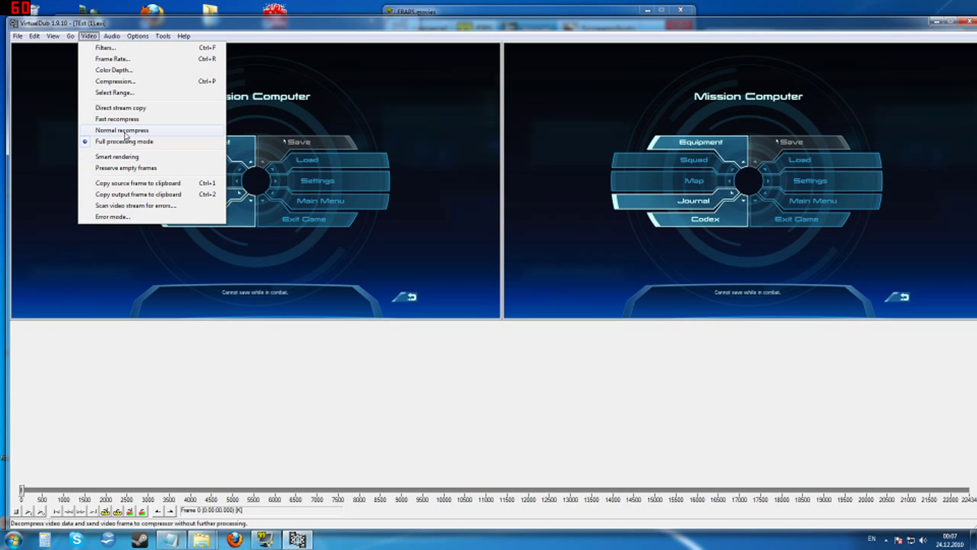
{"action": "left_click", "coordinate": [107, 47]}
{"action": "left_click_drag", "start_coordinate": [144, 50], "coordinate": [266, 130]}
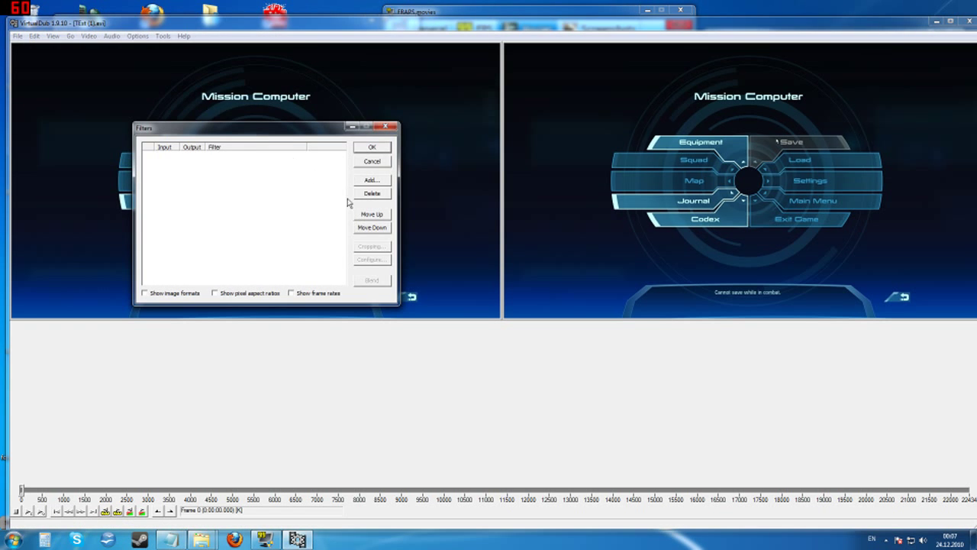
Step: Open the Add Filter catalogue beside the filter list and switch to the Notepad notes
{"action": "left_click", "coordinate": [371, 182]}
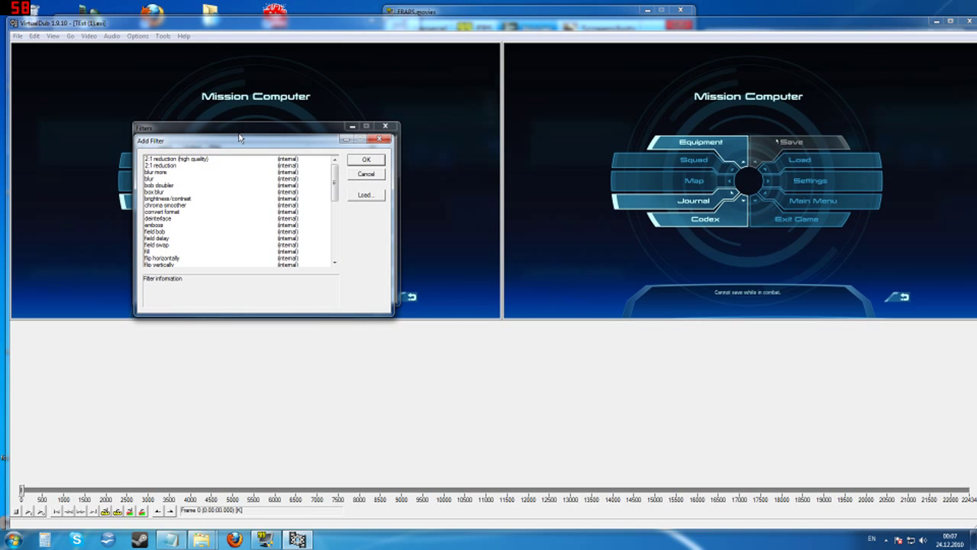
{"action": "left_click_drag", "start_coordinate": [247, 138], "coordinate": [528, 133]}
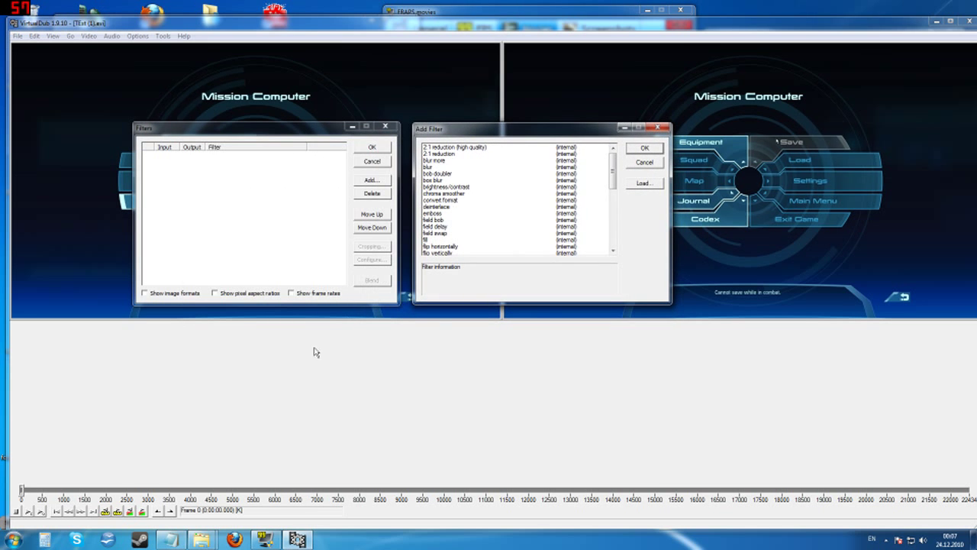
{"action": "left_click", "coordinate": [160, 542]}
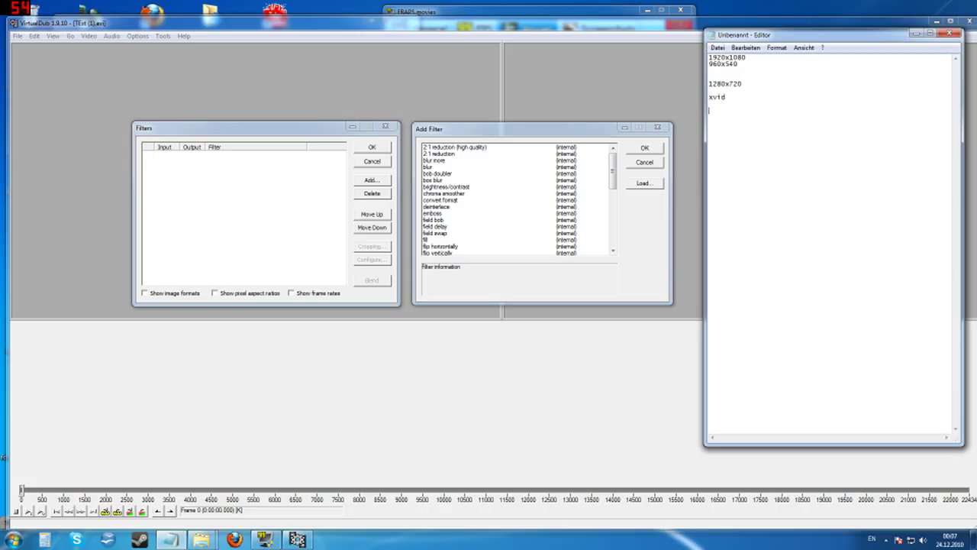
Step: Highlight the resolution lines 1920x1080 through 1280x720 in the Notepad notes
{"action": "left_click", "coordinate": [709, 84]}
{"action": "left_click_drag", "start_coordinate": [709, 84], "coordinate": [742, 84]}
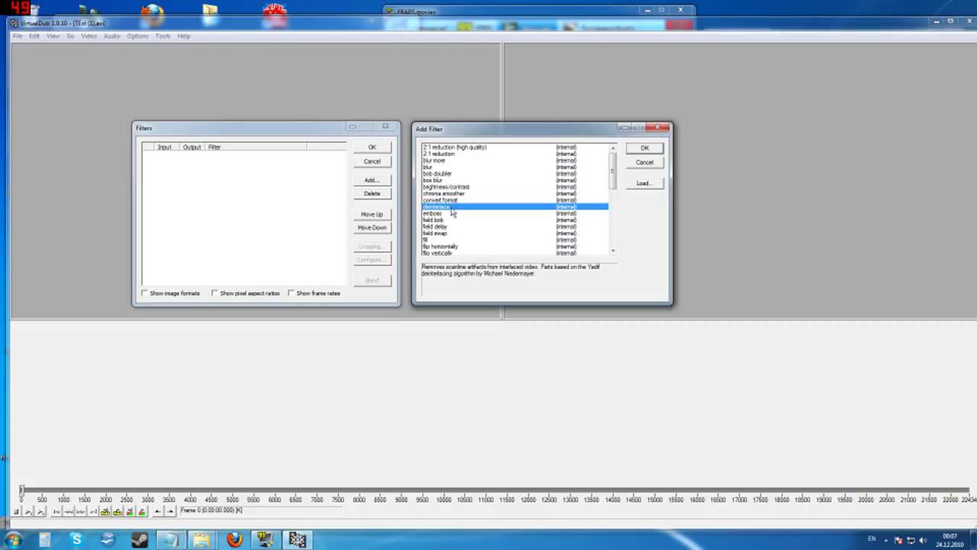
{"action": "scroll", "coordinate": [451, 213], "scroll_direction": "down", "scroll_amount": 5}
{"action": "scroll", "coordinate": [451, 213], "scroll_direction": "up", "scroll_amount": 2}
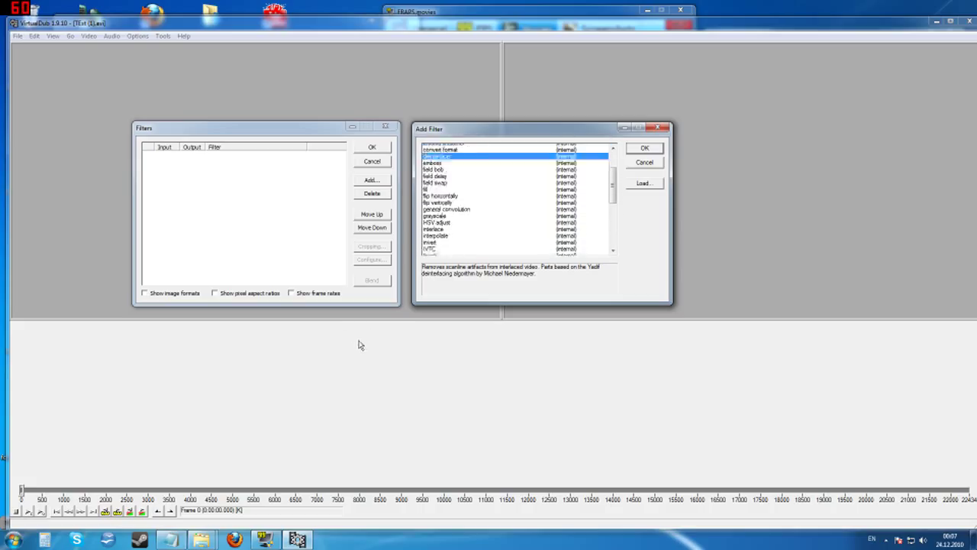
{"action": "scroll", "coordinate": [360, 345], "scroll_direction": "up", "scroll_amount": 2}
{"action": "left_click", "coordinate": [169, 540]}
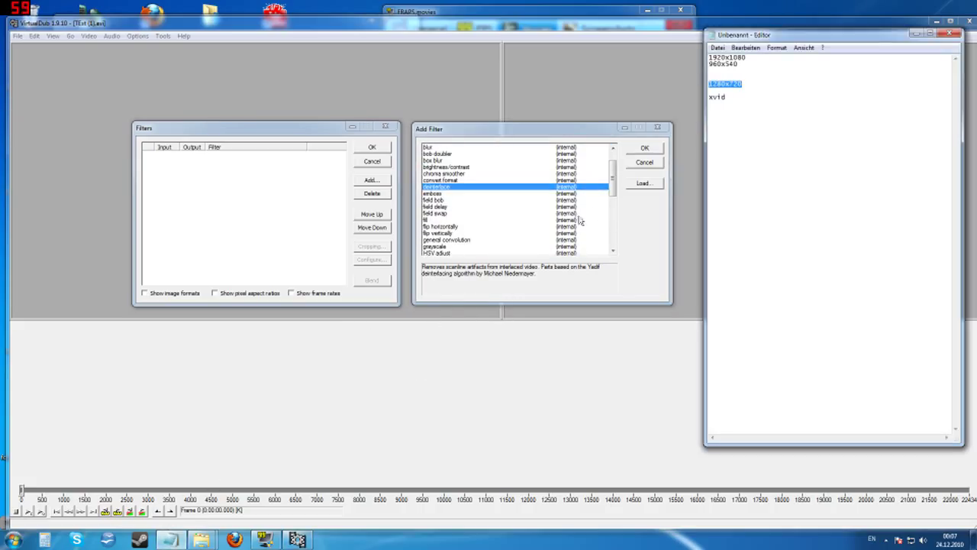
{"action": "double_click", "coordinate": [723, 64]}
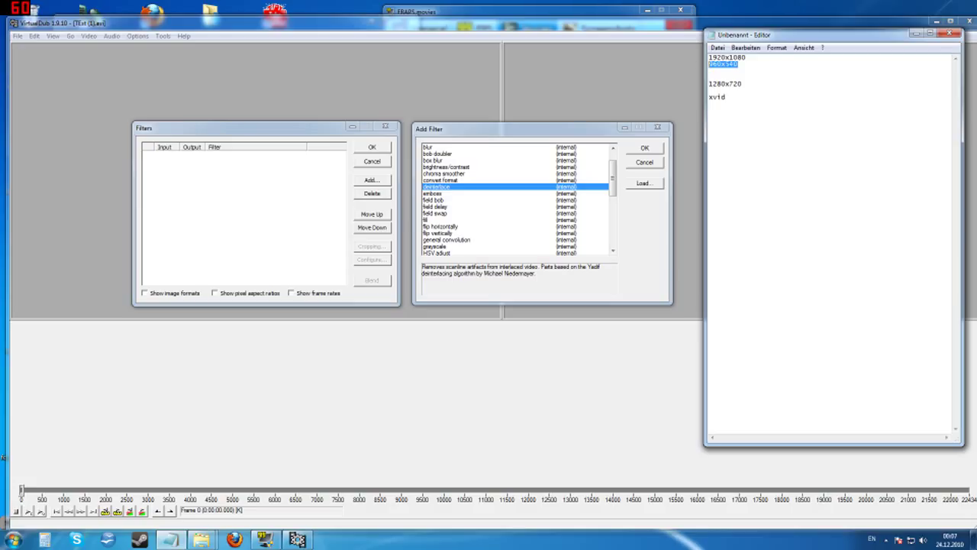
{"action": "left_click_drag", "start_coordinate": [742, 84], "coordinate": [709, 57]}
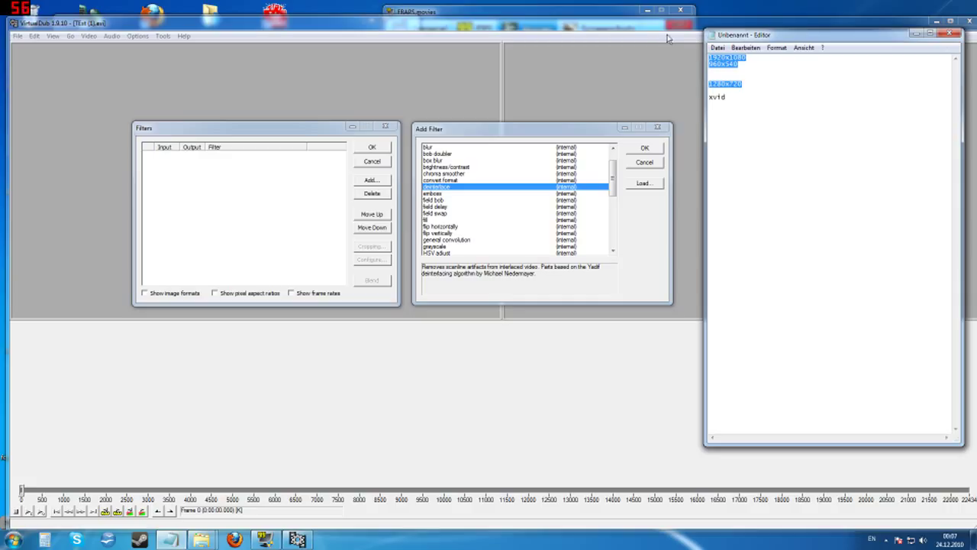
Step: Add a 16:9 line above xvid in the notes
{"action": "left_click", "coordinate": [710, 71]}
{"action": "key", "text": "Return"}
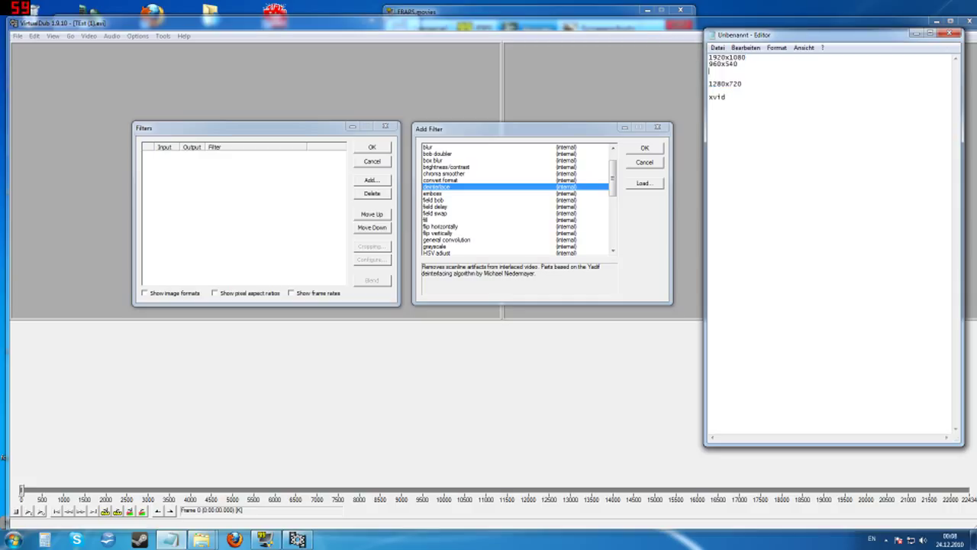
{"action": "type", "text": "16:9"}
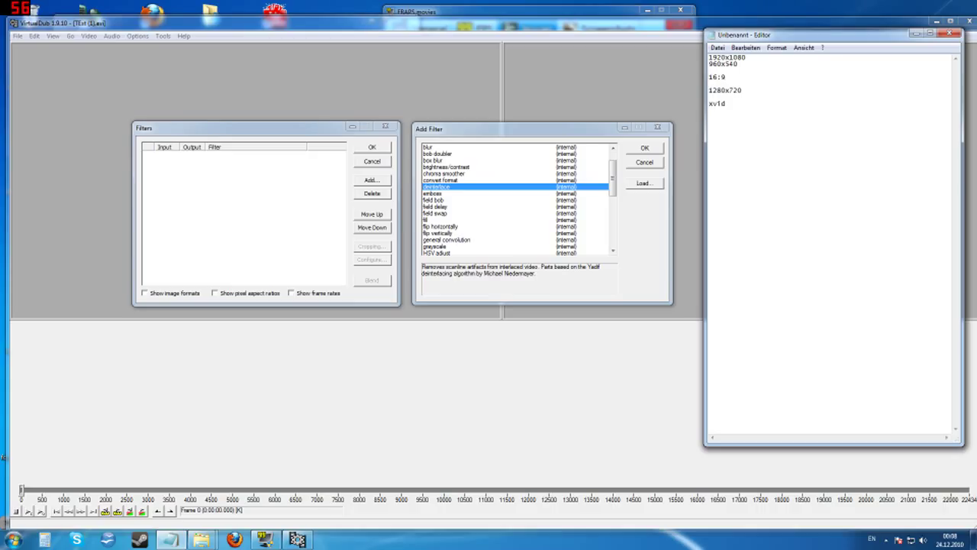
{"action": "left_click_drag", "start_coordinate": [735, 86], "coordinate": [693, 59]}
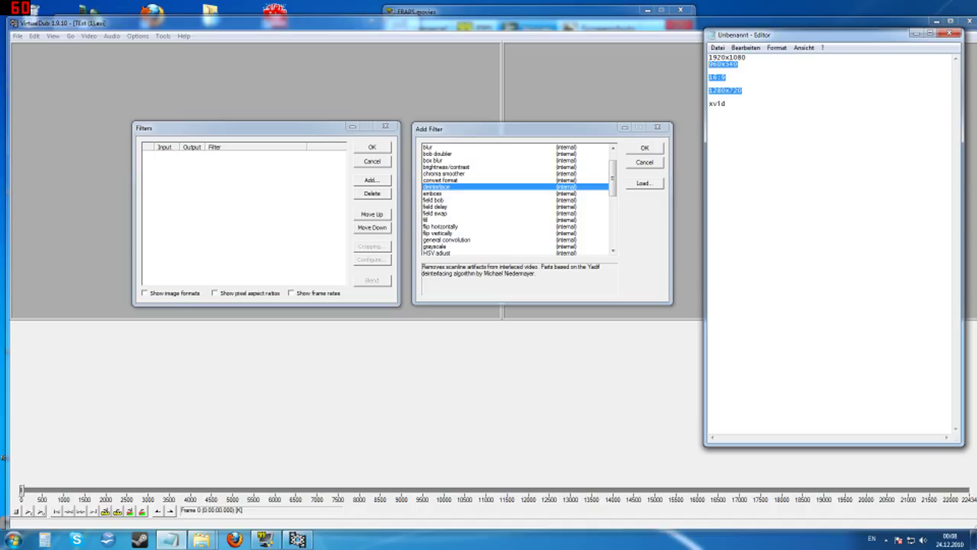
{"action": "left_click", "coordinate": [735, 85]}
{"action": "key", "text": "Up"}
{"action": "key", "text": "shift+End"}
{"action": "key", "text": "BackSpace"}
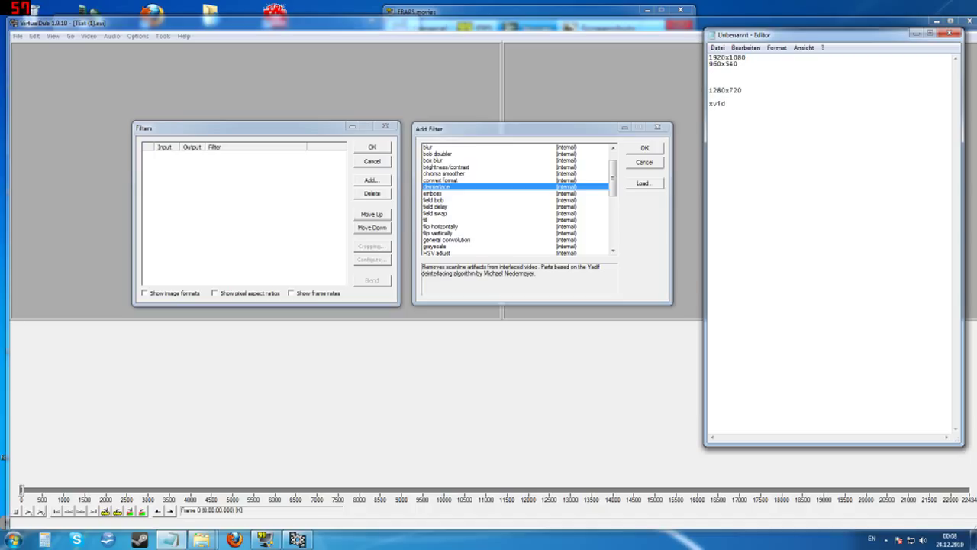
{"action": "key", "text": "Return"}
{"action": "key", "text": "Return"}
{"action": "type", "text": "16:9"}
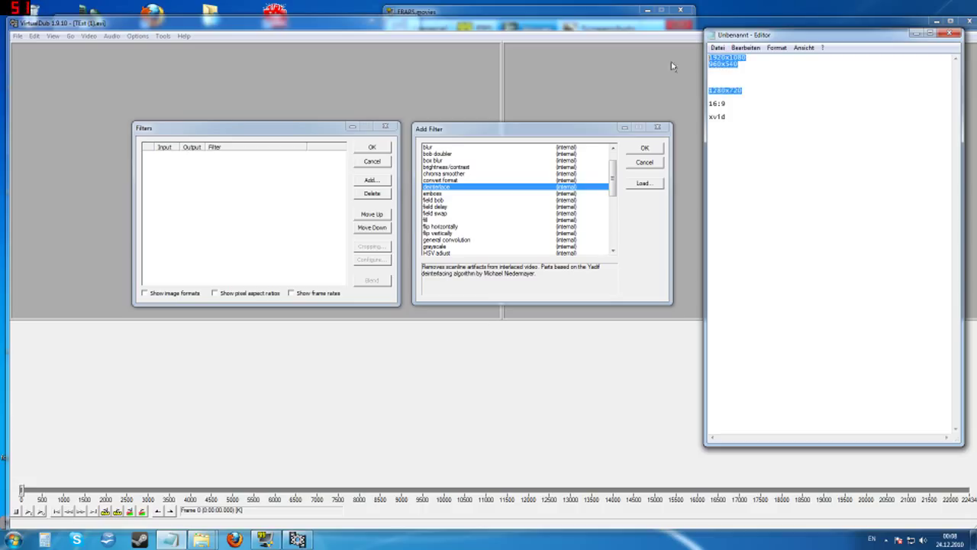
Step: Delete the empty lines after 960x540 so the resolution notes sit together
{"action": "left_click", "coordinate": [708, 84]}
{"action": "key", "text": "BackSpace"}
{"action": "key", "text": "BackSpace"}
{"action": "key", "text": "BackSpace"}
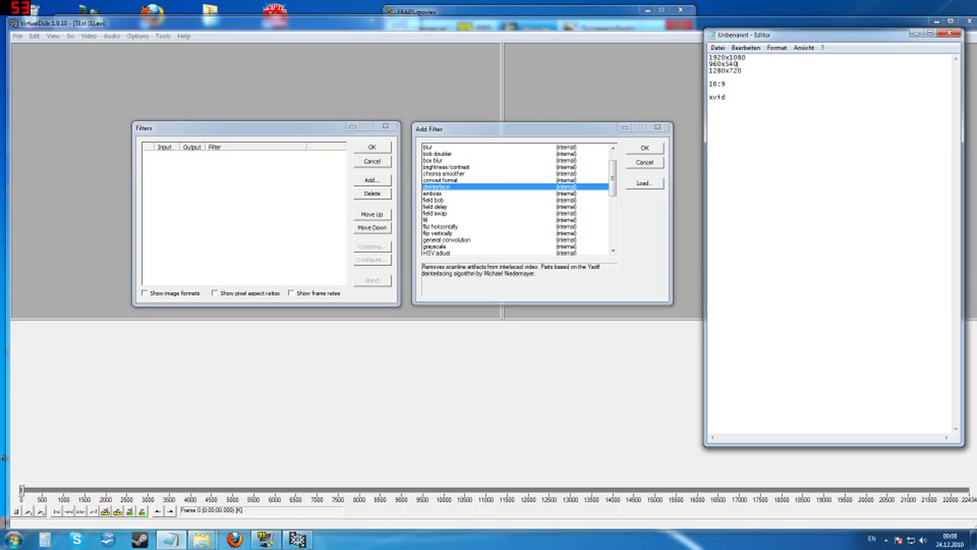
{"action": "key", "text": "shift+Left"}
{"action": "key", "text": "shift+Left"}
{"action": "key", "text": "shift+Left"}
{"action": "key", "text": "shift+Left"}
{"action": "key", "text": "shift+Left"}
{"action": "key", "text": "shift+Left"}
{"action": "key", "text": "shift+Left"}
{"action": "key", "text": "Down"}
{"action": "key", "text": "shift+End"}
{"action": "key", "text": "Down"}
{"action": "key", "text": "Down"}
{"action": "key", "text": "shift+End"}
Step: Highlight 1920x1080, 960x540 and 1280x720 in turn to review the notes
{"action": "double_click", "coordinate": [725, 70]}
{"action": "left_click_drag", "start_coordinate": [741, 70], "coordinate": [709, 70]}
{"action": "left_click_drag", "start_coordinate": [747, 58], "coordinate": [709, 58]}
{"action": "left_click_drag", "start_coordinate": [709, 70], "coordinate": [742, 70]}
{"action": "left_click", "coordinate": [742, 70]}
{"action": "double_click", "coordinate": [726, 58]}
Step: Add the resize filter from the Add Filter list and open its 960x540 Resize settings
{"action": "left_click", "coordinate": [563, 135]}
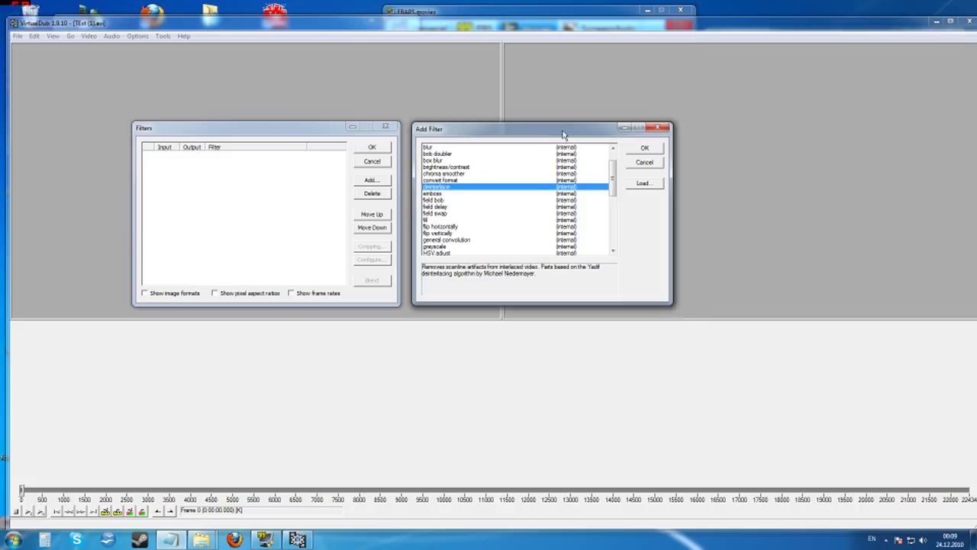
{"action": "left_click_drag", "start_coordinate": [572, 135], "coordinate": [566, 135]}
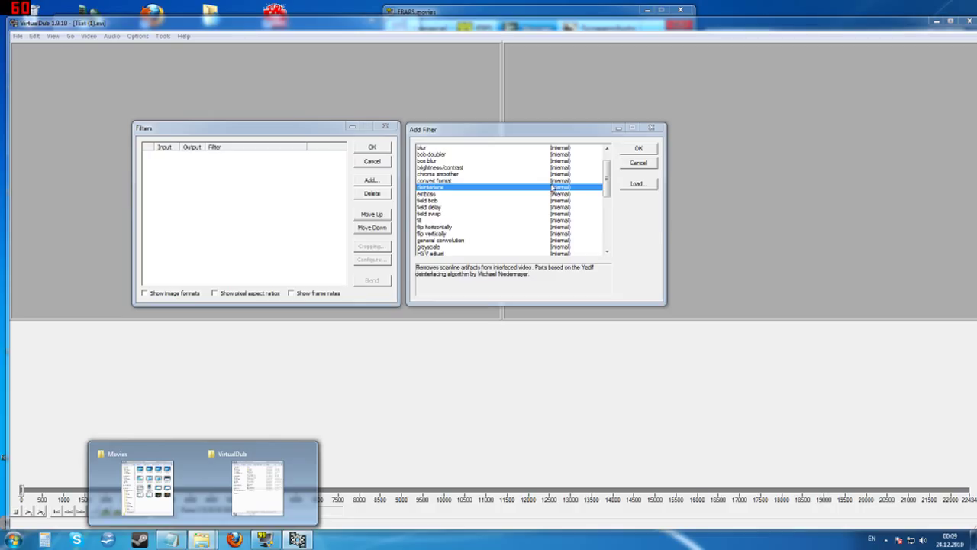
{"action": "left_click", "coordinate": [466, 220]}
{"action": "scroll", "coordinate": [468, 206], "scroll_direction": "down", "scroll_amount": 4}
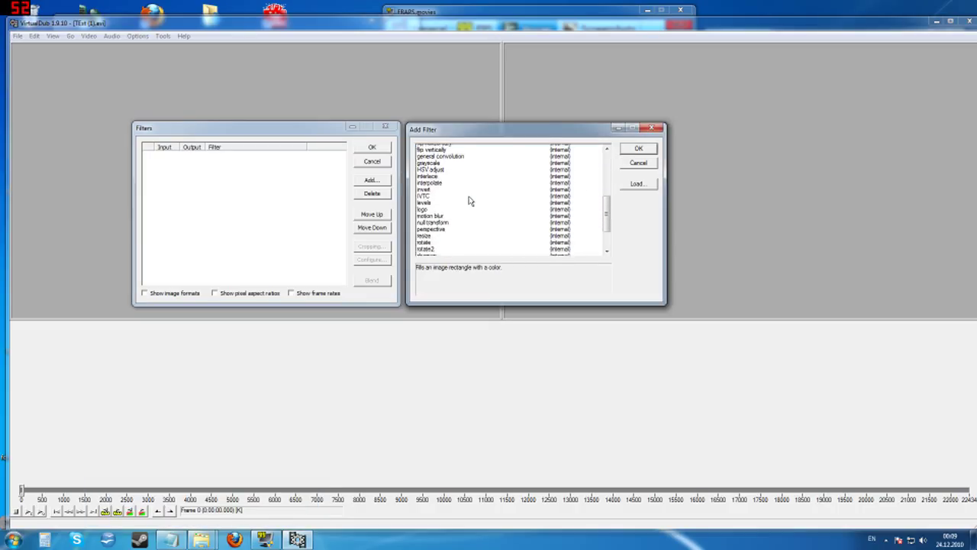
{"action": "scroll", "coordinate": [469, 201], "scroll_direction": "down", "scroll_amount": 1}
{"action": "left_click", "coordinate": [433, 221]}
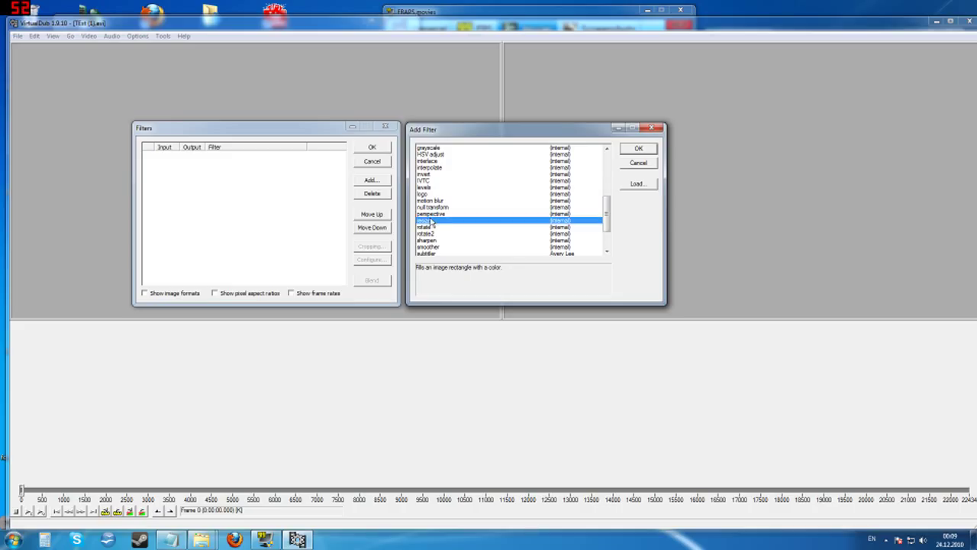
{"action": "left_click", "coordinate": [634, 152]}
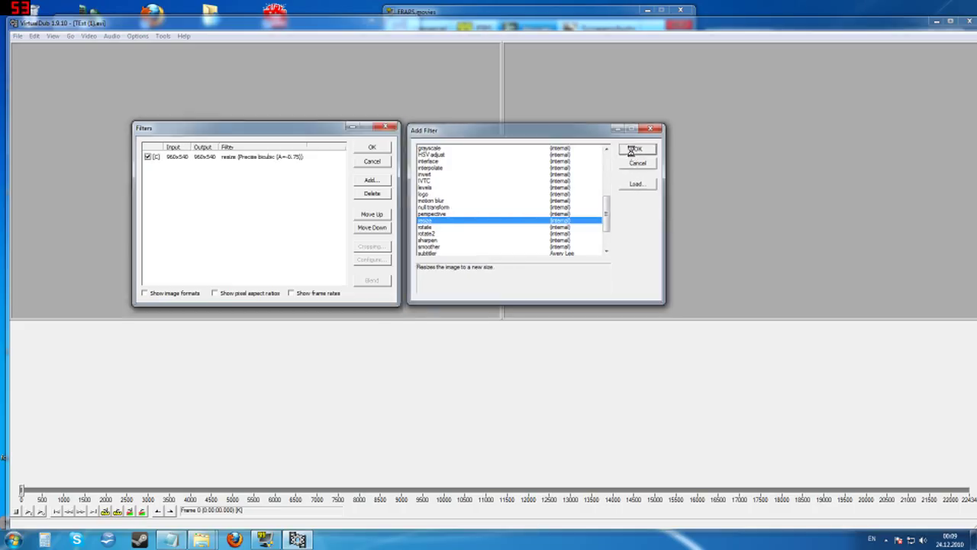
{"action": "left_click_drag", "start_coordinate": [221, 141], "coordinate": [494, 140]}
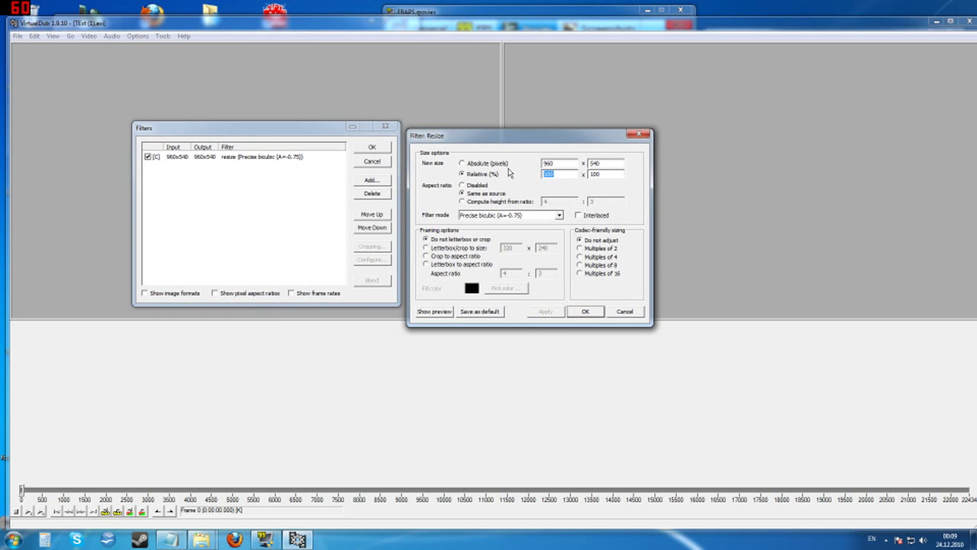
Step: Set the resize width to 1280 with height computed from a 16:9 ratio, and apply it
{"action": "double_click", "coordinate": [549, 163]}
{"action": "type", "text": "1280"}
{"action": "key", "text": "Tab"}
{"action": "double_click", "coordinate": [549, 162]}
{"action": "left_click", "coordinate": [482, 202]}
{"action": "type", "text": "16"}
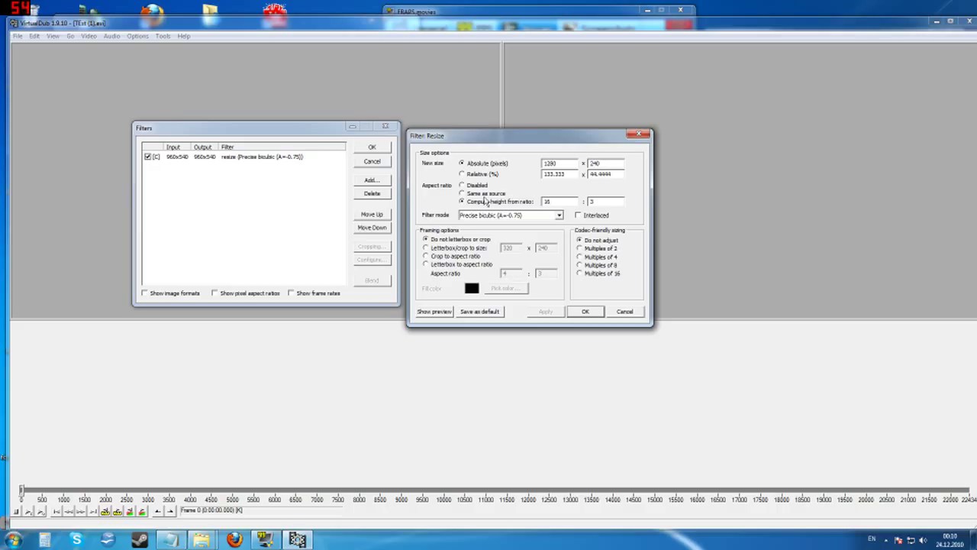
{"action": "key", "text": "Tab"}
{"action": "type", "text": "9"}
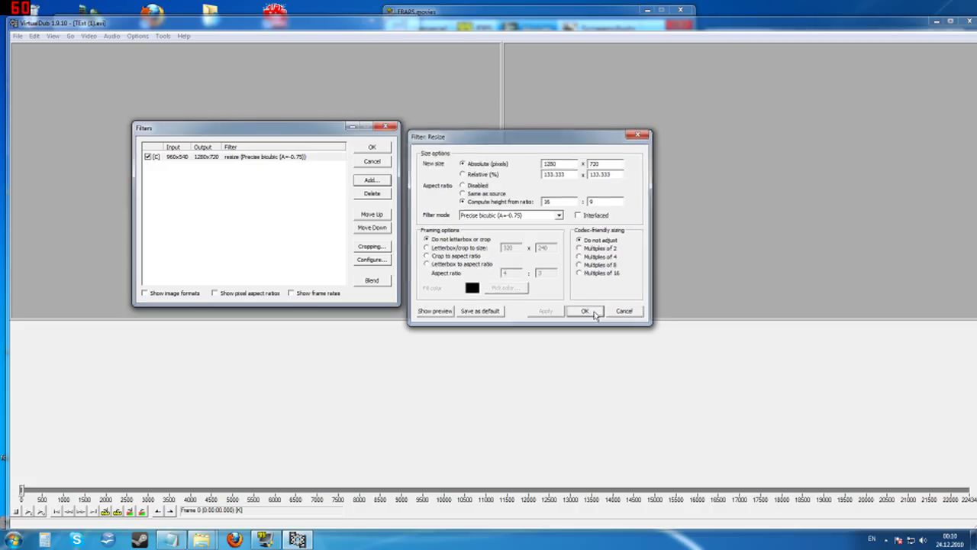
{"action": "left_click", "coordinate": [585, 311]}
{"action": "left_click", "coordinate": [374, 150]}
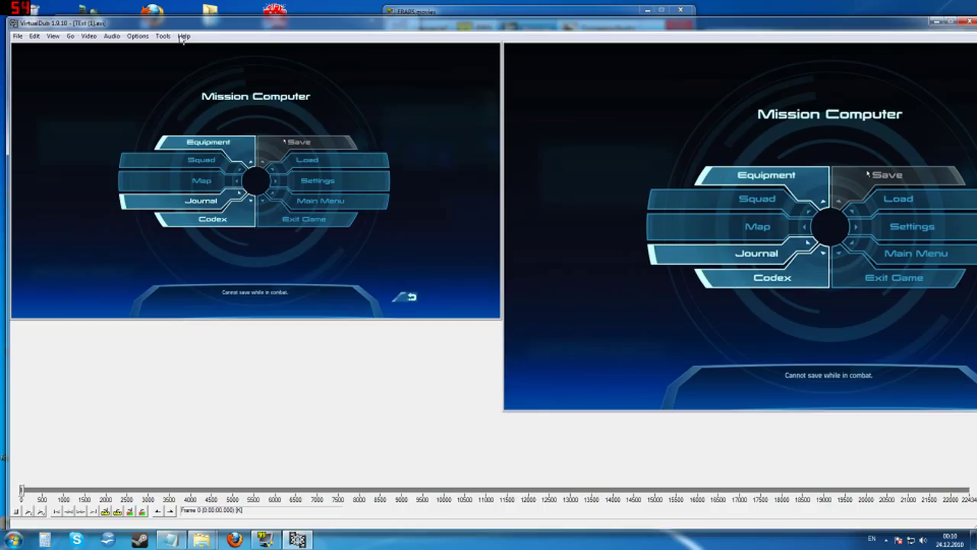
Step: Switch VirtualDub's audio to Full processing mode
{"action": "left_click", "coordinate": [112, 36]}
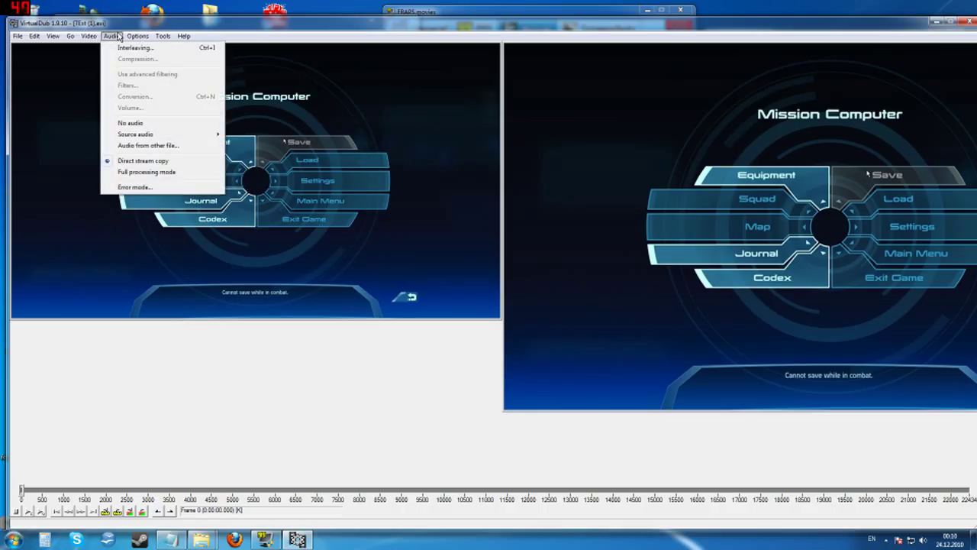
{"action": "mouse_move", "coordinate": [89, 37]}
{"action": "left_click", "coordinate": [174, 172]}
Step: Choose Lame MP3 in the audio compression dialog
{"action": "left_click", "coordinate": [111, 36]}
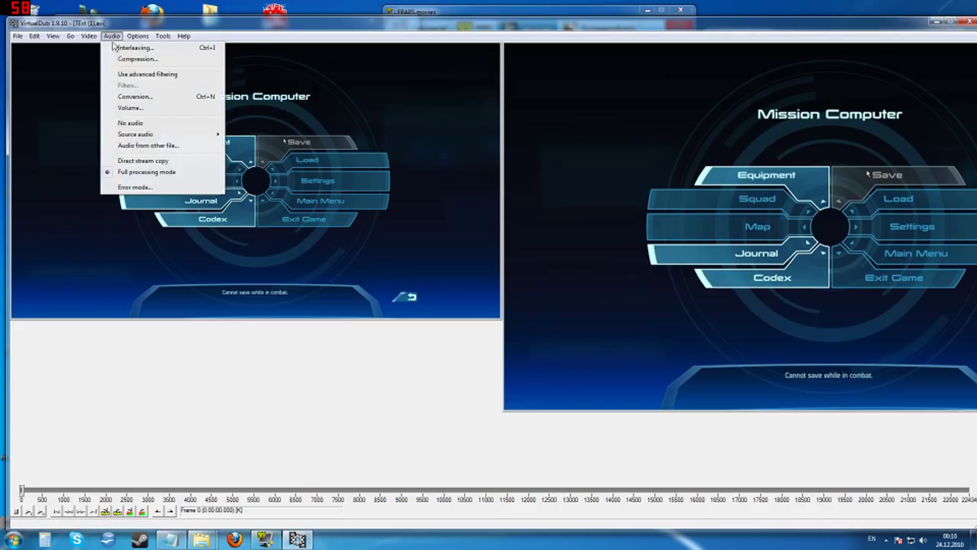
{"action": "left_click", "coordinate": [154, 61]}
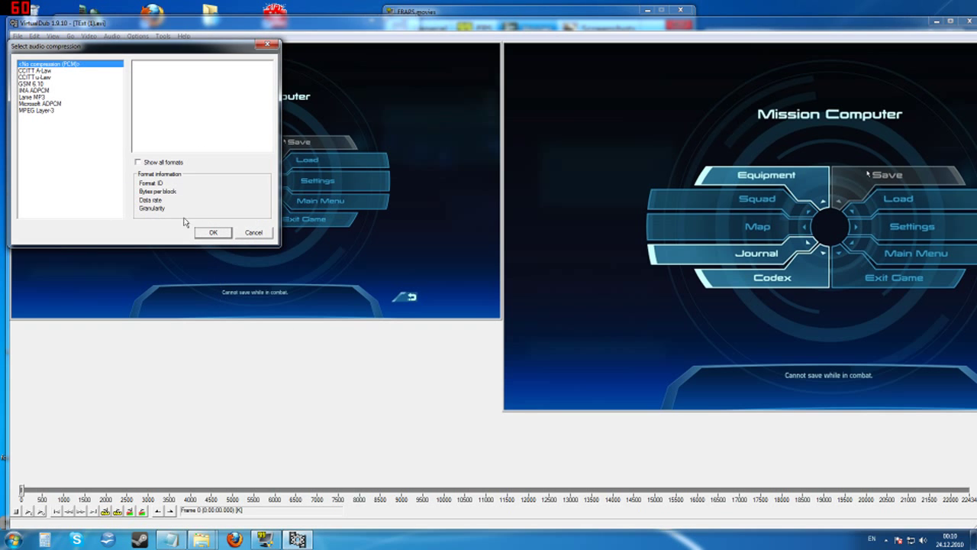
{"action": "left_click_drag", "start_coordinate": [55, 54], "coordinate": [269, 204]}
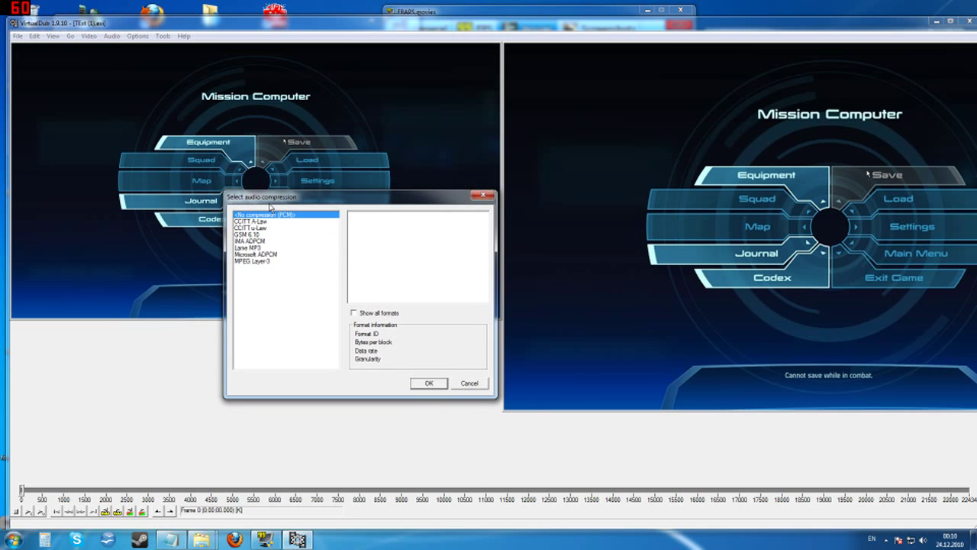
{"action": "left_click", "coordinate": [270, 248]}
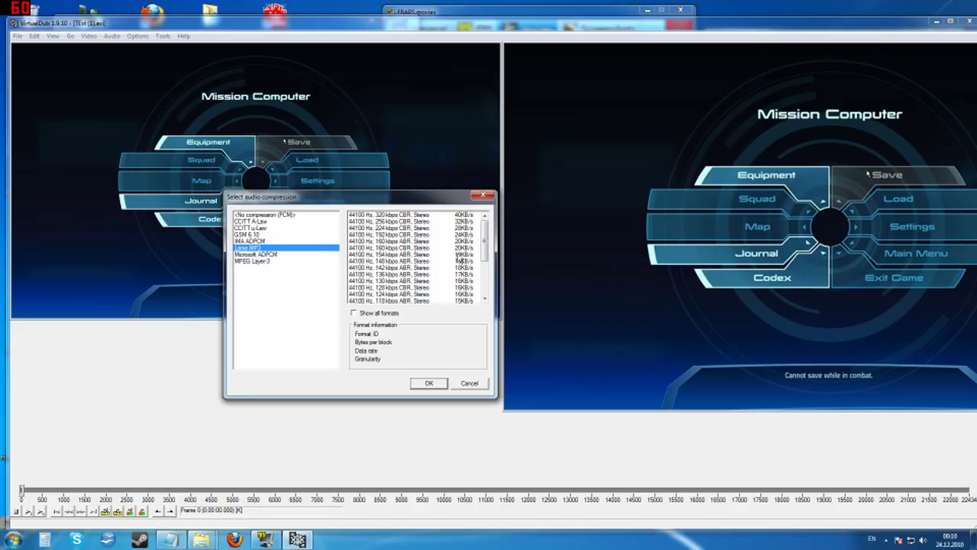
Step: In Notepad, add a 'Lame Mp3' line below the xvid note
{"action": "left_click", "coordinate": [170, 539]}
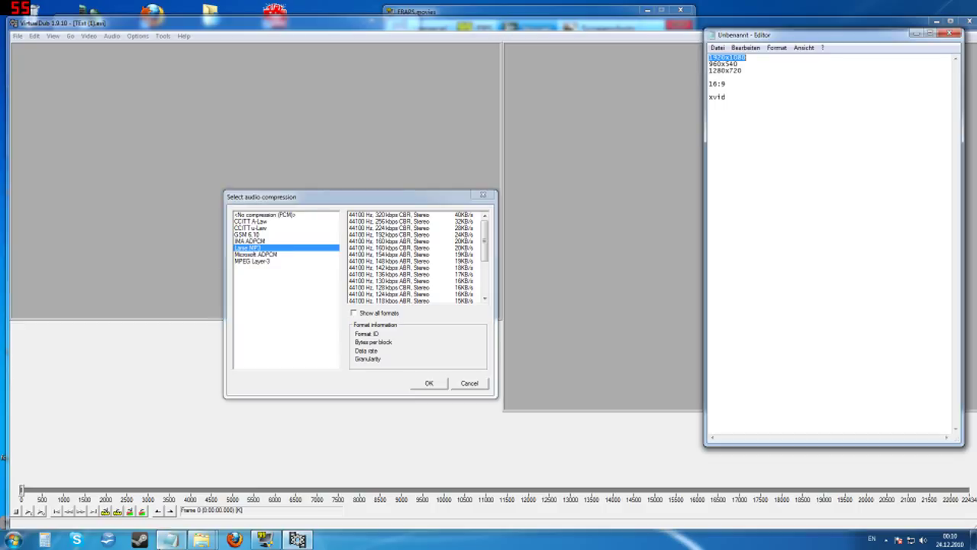
{"action": "left_click", "coordinate": [709, 110]}
{"action": "type", "text": "Lam"}
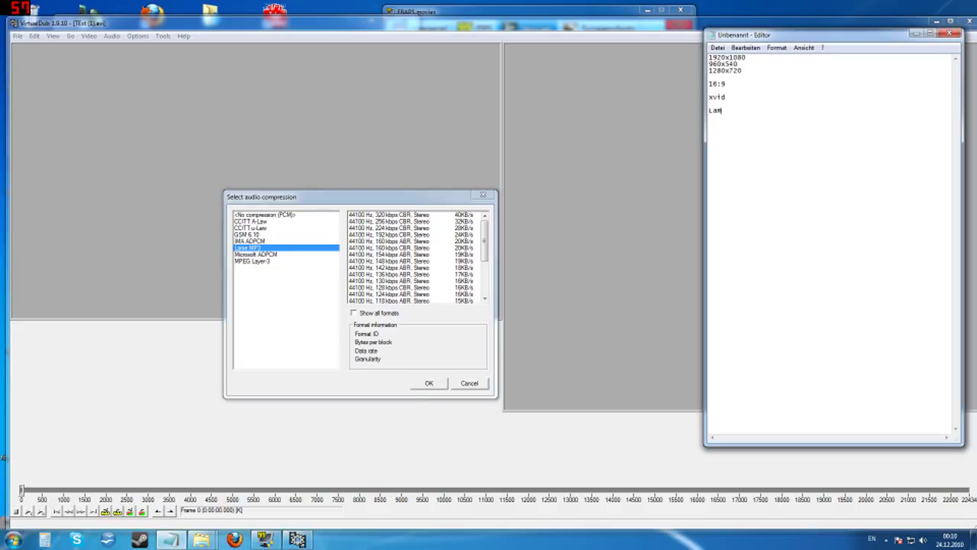
{"action": "type", "text": "e Mp3"}
{"action": "key", "text": "BackSpace"}
{"action": "key", "text": "BackSpace"}
{"action": "type", "text": "p3"}
{"action": "left_click_drag", "start_coordinate": [487, 238], "coordinate": [489, 255]}
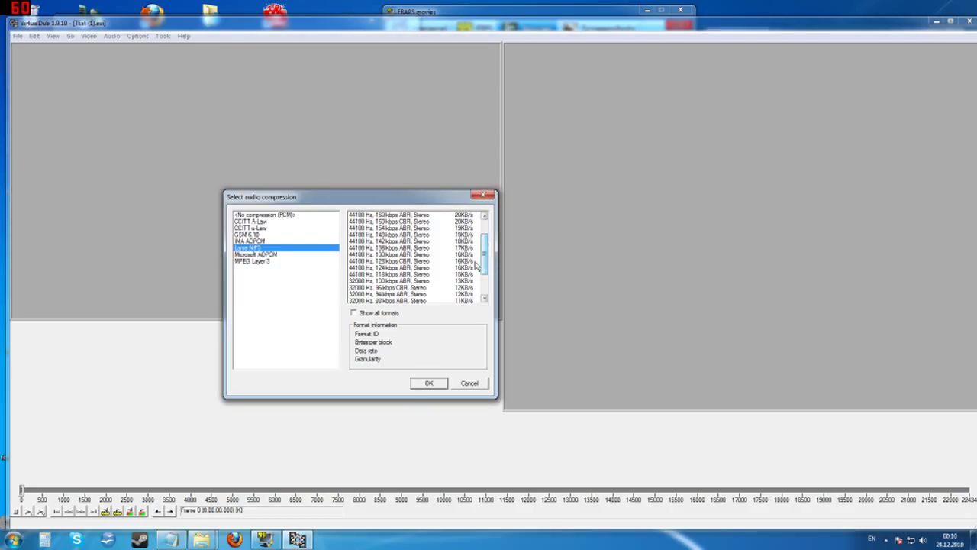
Step: Pick the 44100 Hz, 128 kbps CBR, Stereo MP3 format and confirm it
{"action": "left_click", "coordinate": [392, 262]}
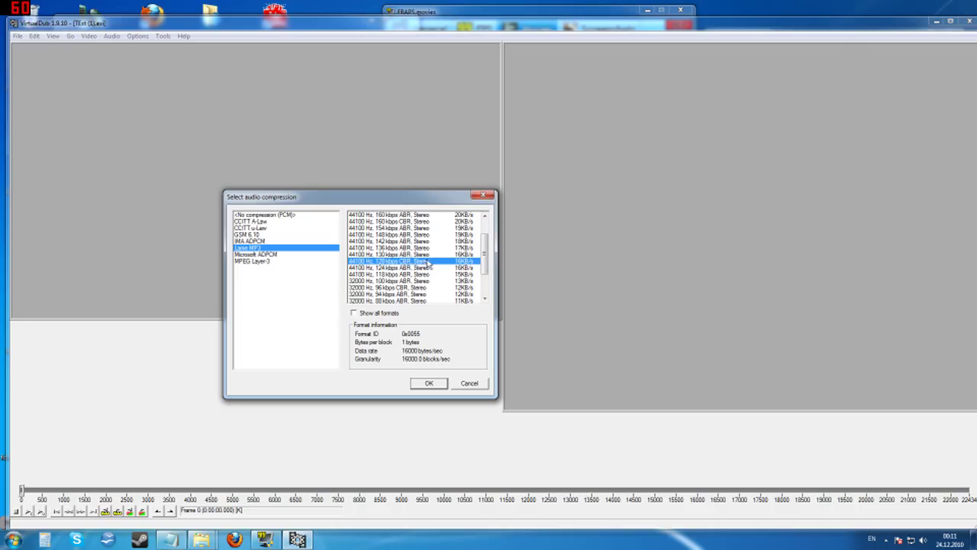
{"action": "left_click", "coordinate": [428, 383]}
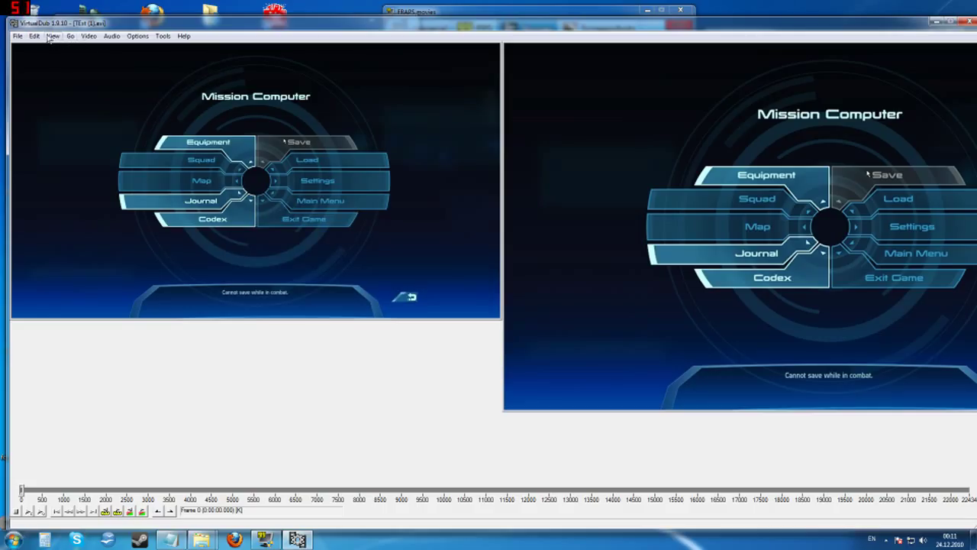
Step: Save the joined video as Test (1).avi in the Backup folder, correcting the file name's capital E
{"action": "left_click", "coordinate": [18, 37]}
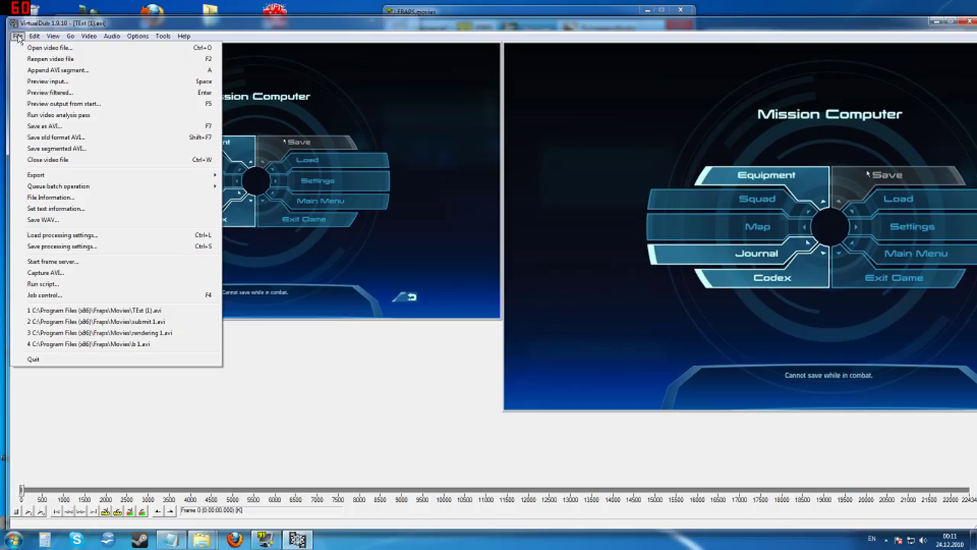
{"action": "key", "text": "Right"}
{"action": "key", "text": "Left"}
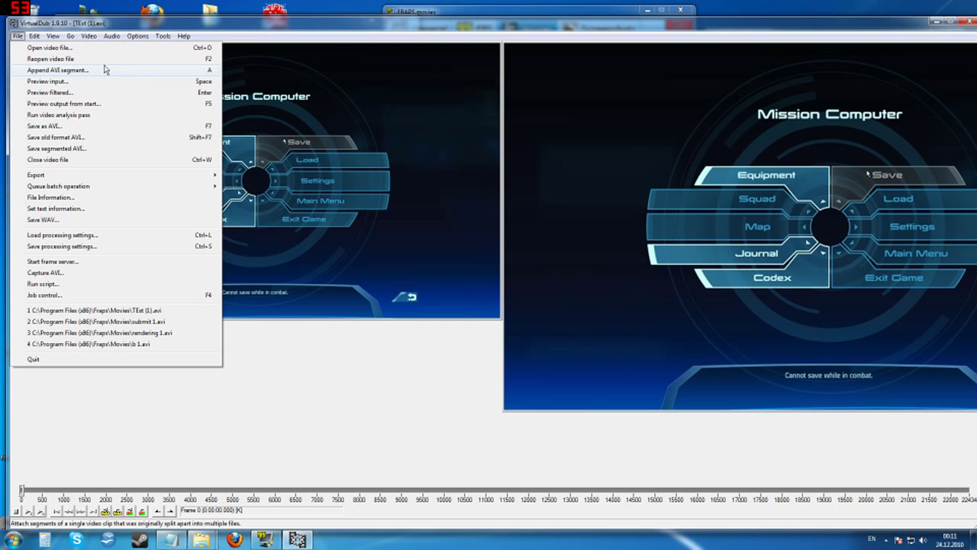
{"action": "mouse_move", "coordinate": [73, 38]}
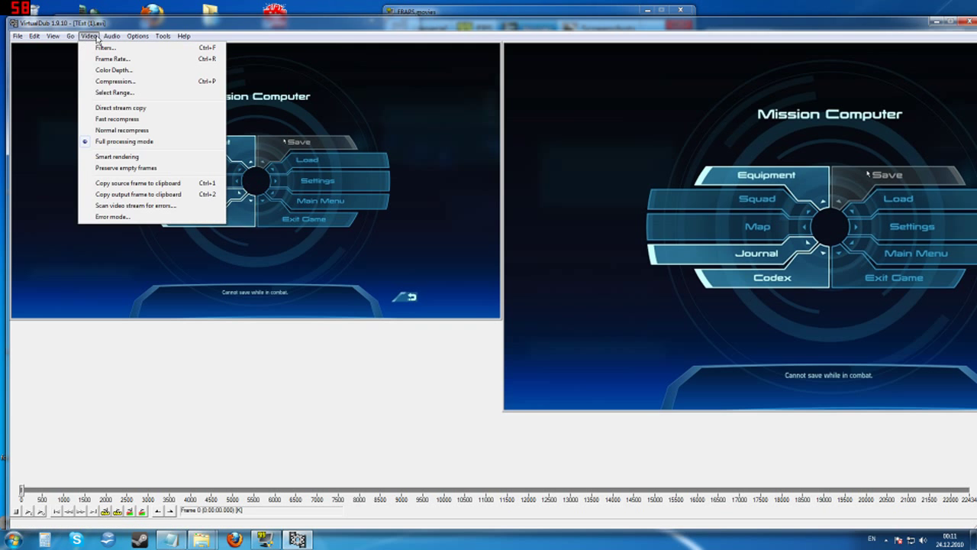
{"action": "mouse_move", "coordinate": [15, 35]}
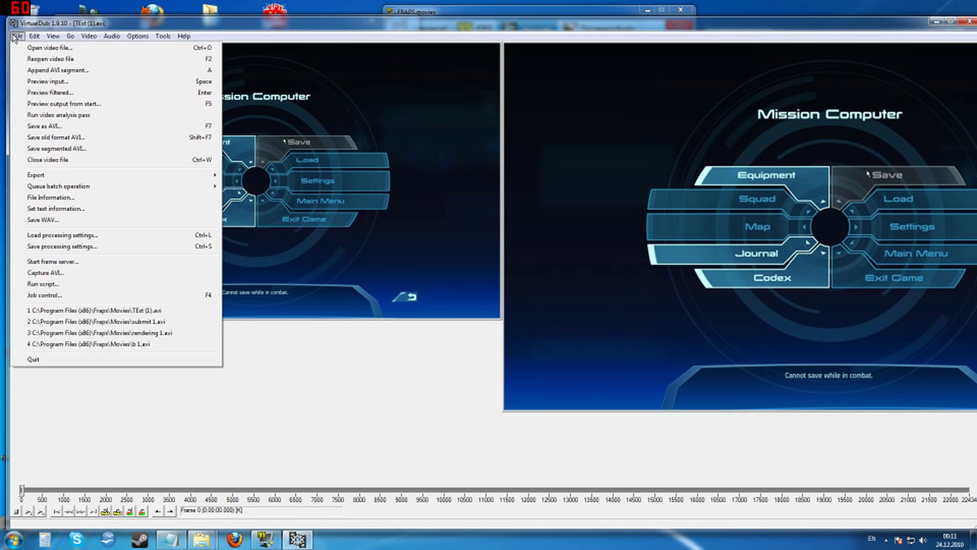
{"action": "left_click", "coordinate": [144, 132]}
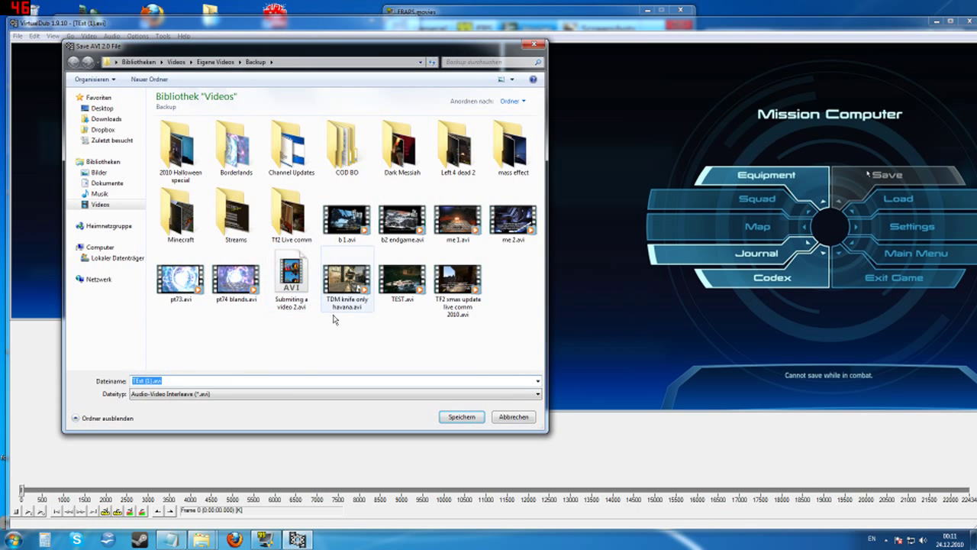
{"action": "key", "text": "Tab"}
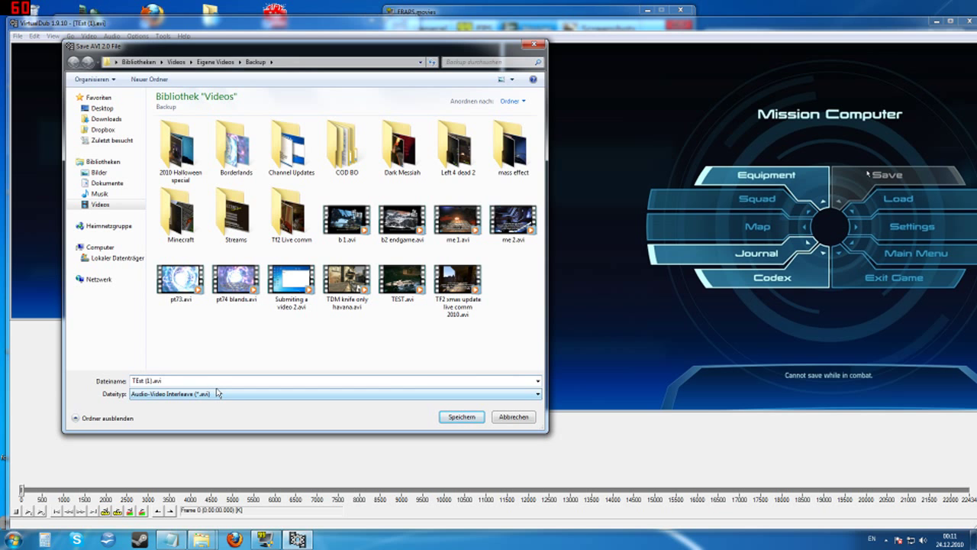
{"action": "key", "text": "shift+Tab"}
{"action": "key", "text": "BackSpace"}
{"action": "type", "text": "e"}
{"action": "left_click", "coordinate": [458, 416]}
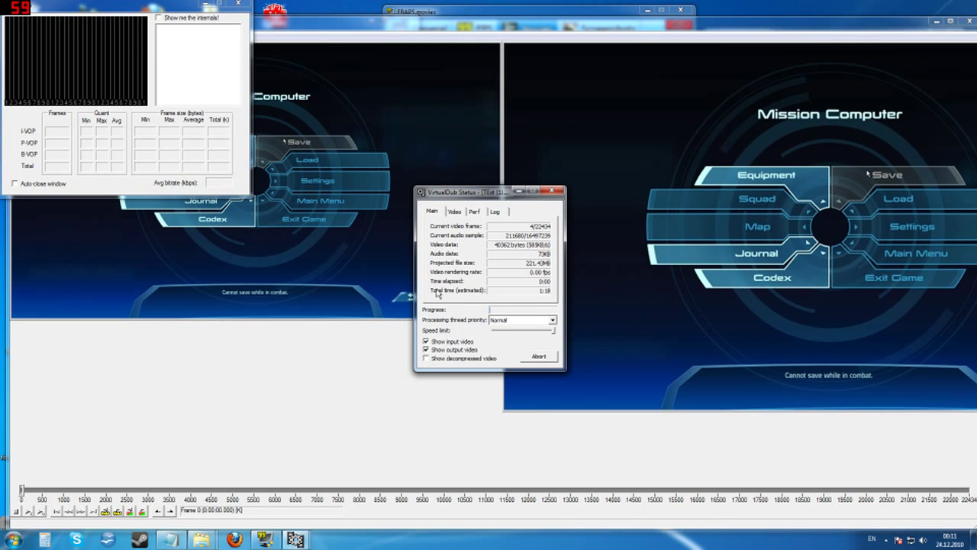
Step: Turn off the input and output video previews during rendering
{"action": "left_click", "coordinate": [552, 320]}
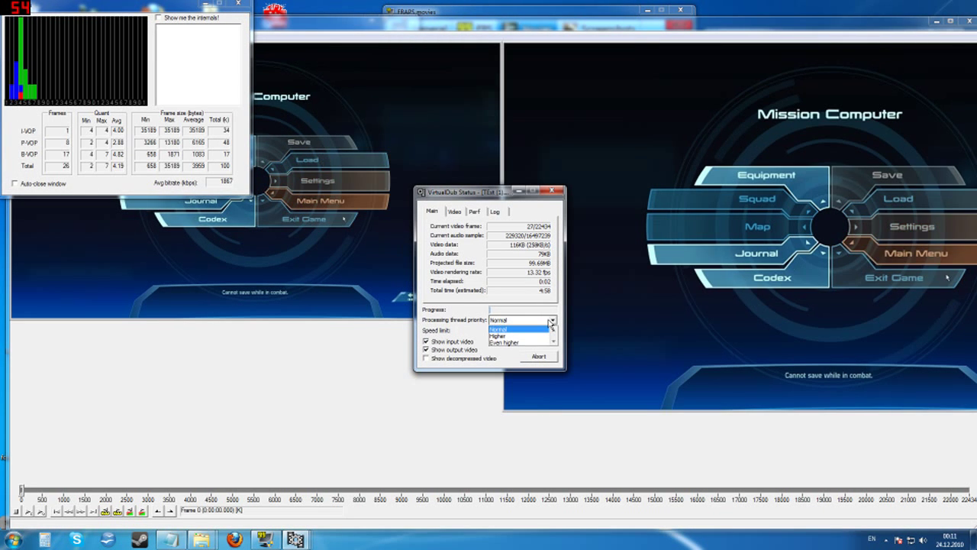
{"action": "left_click", "coordinate": [475, 336]}
{"action": "left_click", "coordinate": [449, 350]}
{"action": "left_click", "coordinate": [442, 341]}
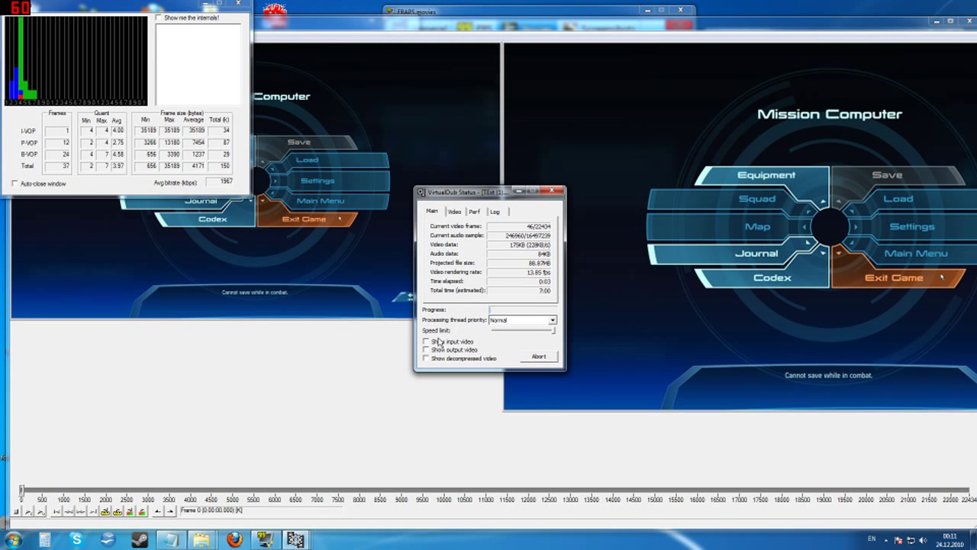
Step: Raise the processing thread priority to Highest, then set it back to Normal
{"action": "left_click", "coordinate": [511, 323]}
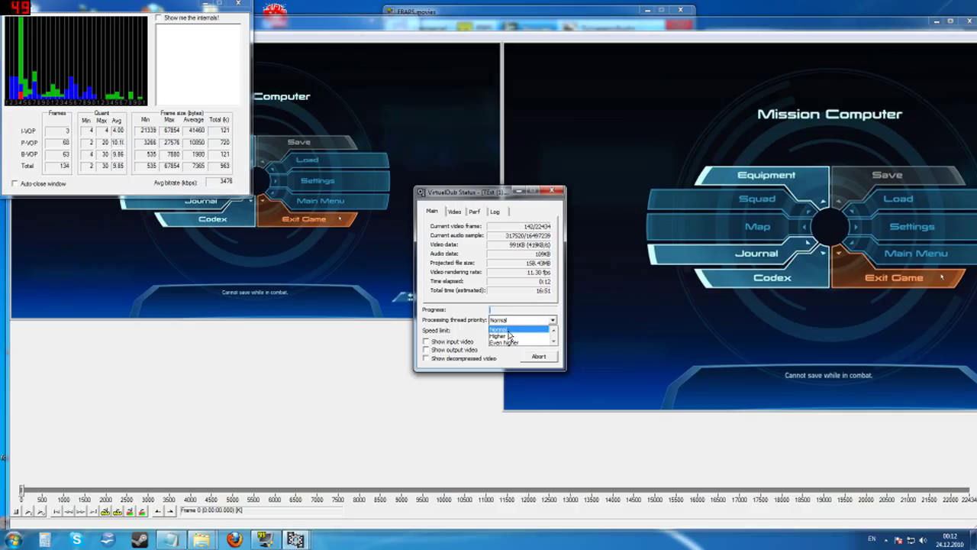
{"action": "scroll", "coordinate": [509, 345], "scroll_direction": "down", "scroll_amount": 1}
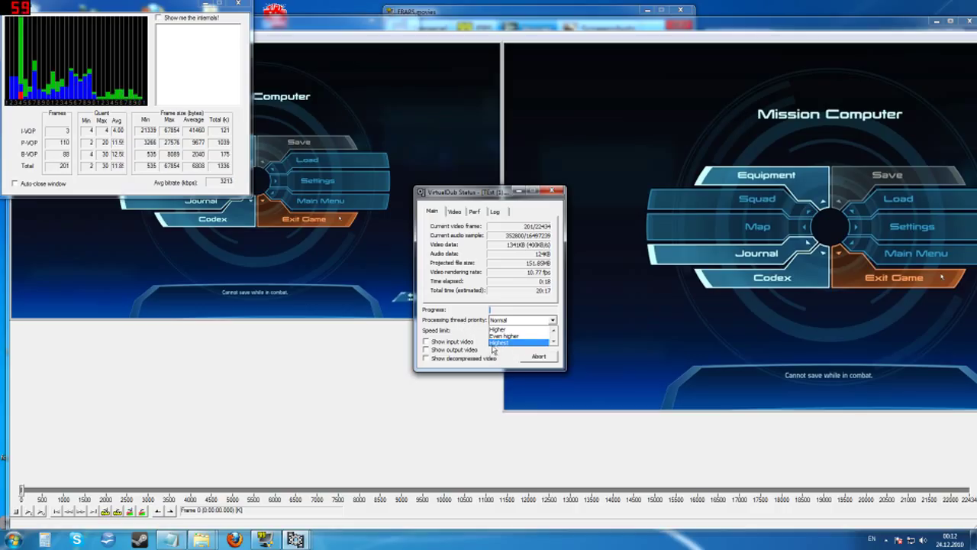
{"action": "left_click", "coordinate": [493, 343]}
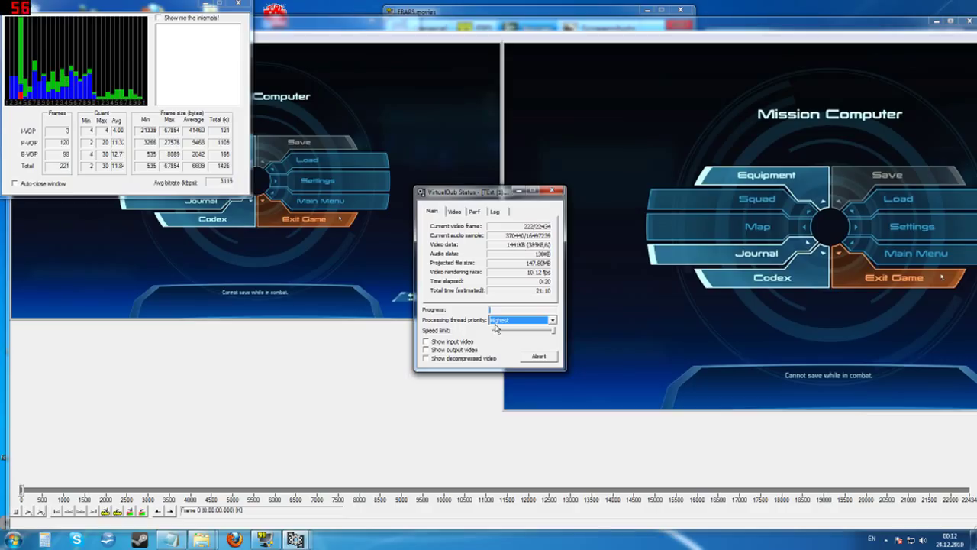
{"action": "left_click", "coordinate": [497, 321]}
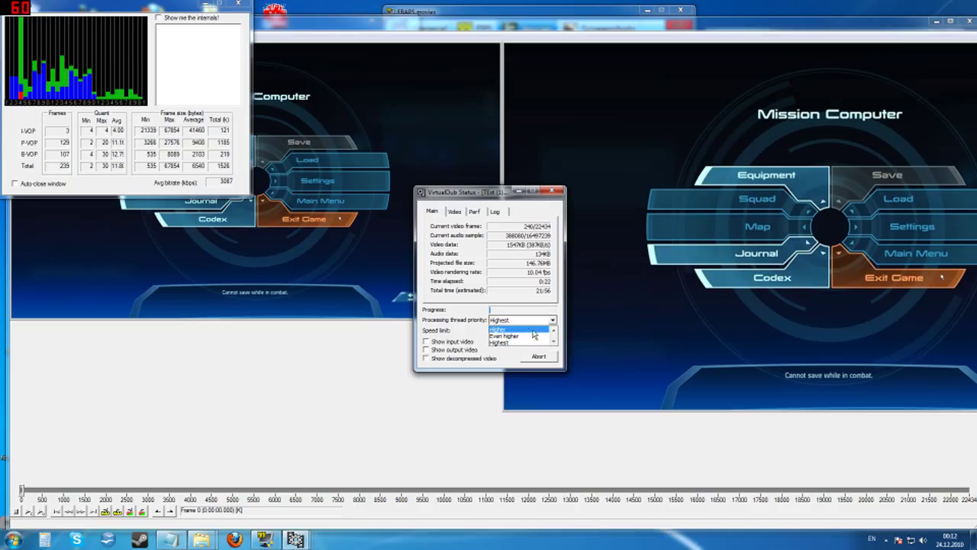
{"action": "scroll", "coordinate": [528, 330], "scroll_direction": "up", "scroll_amount": 1}
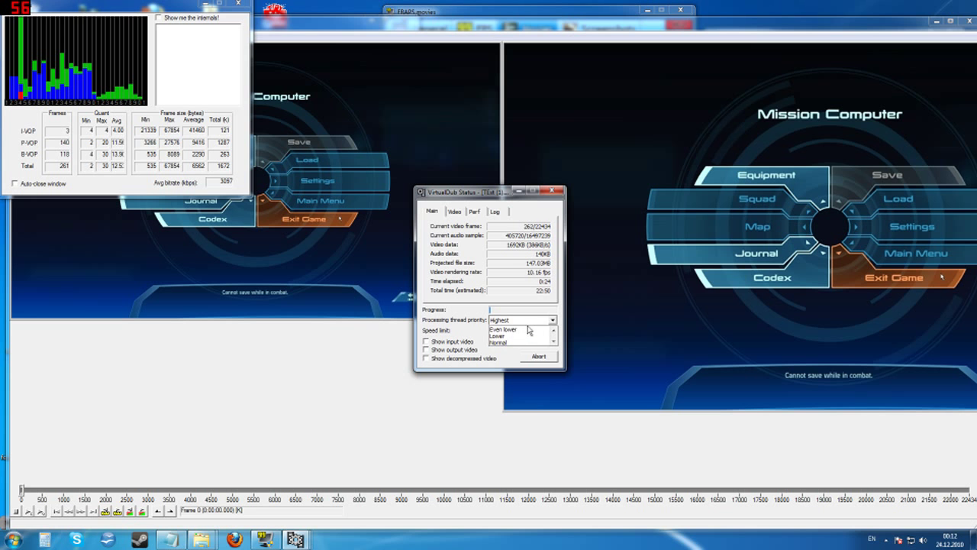
{"action": "left_click", "coordinate": [524, 342]}
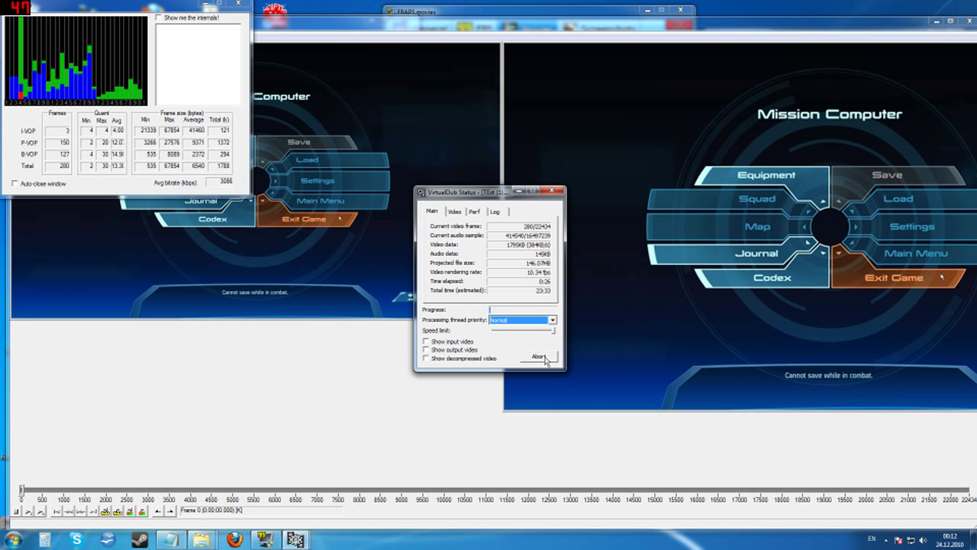
Step: Abort the render and close the Xvid encoder statistics window
{"action": "left_click", "coordinate": [538, 356]}
{"action": "left_click", "coordinate": [488, 301]}
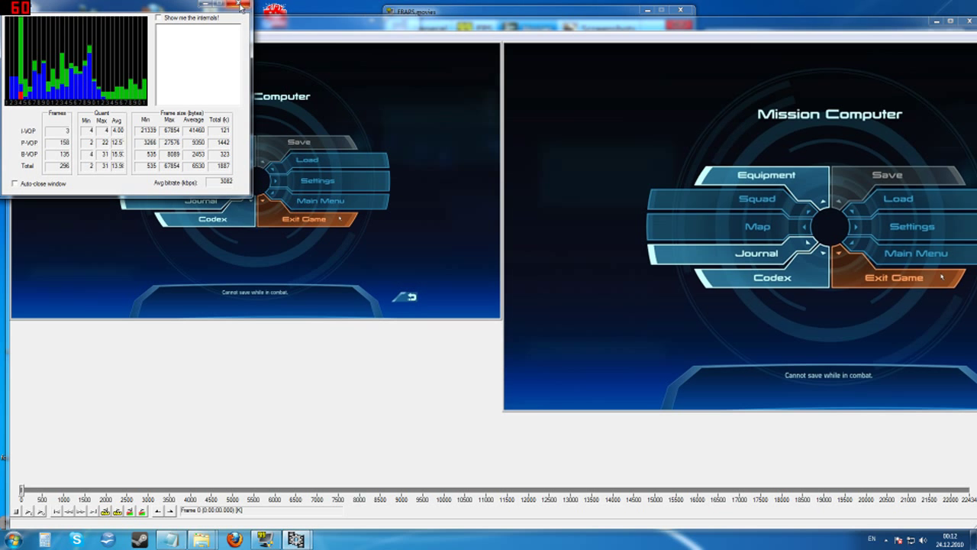
{"action": "left_click", "coordinate": [243, 5]}
{"action": "left_click", "coordinate": [17, 36]}
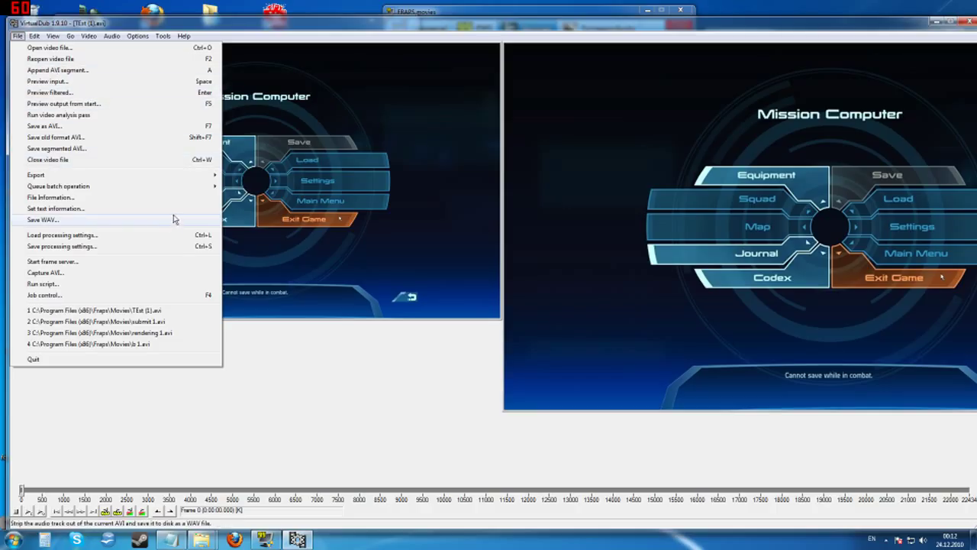
Step: Jump the timeline to about frame 9482, then scrub back to frame 7615
{"action": "mouse_move", "coordinate": [185, 187]}
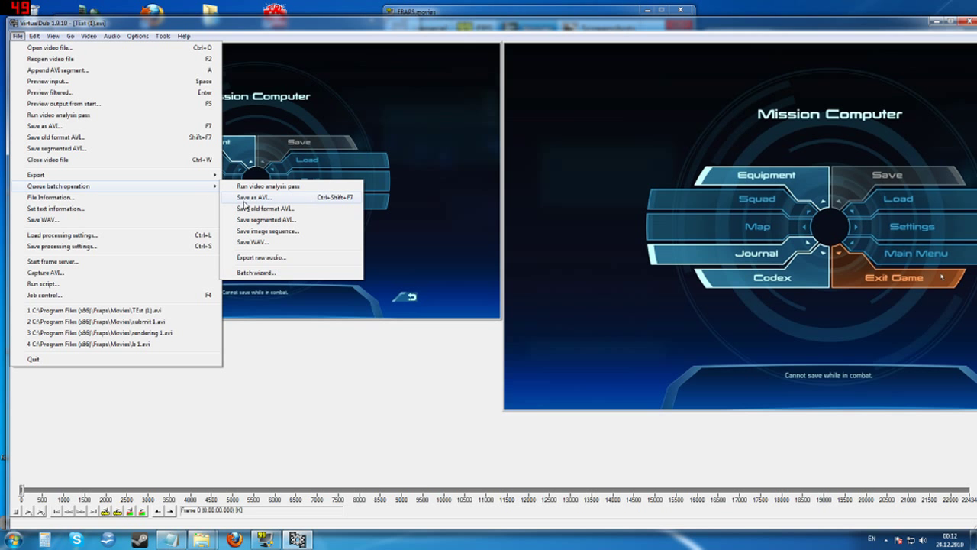
{"action": "left_click", "coordinate": [422, 493]}
{"action": "left_click_drag", "start_coordinate": [422, 492], "coordinate": [353, 464]}
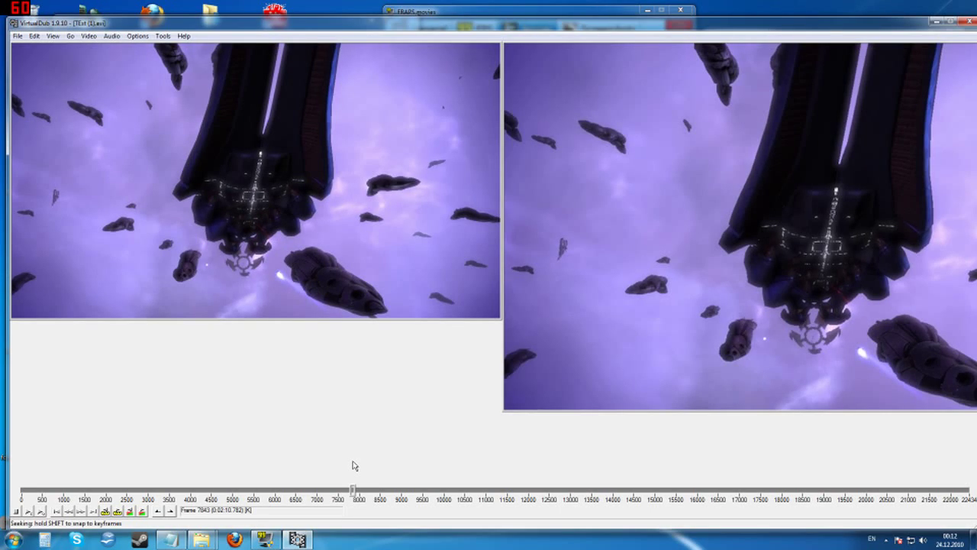
Step: Cut frames 0–9759 from the start of the video, leaving 12,675 frames
{"action": "left_click_drag", "start_coordinate": [353, 465], "coordinate": [437, 539]}
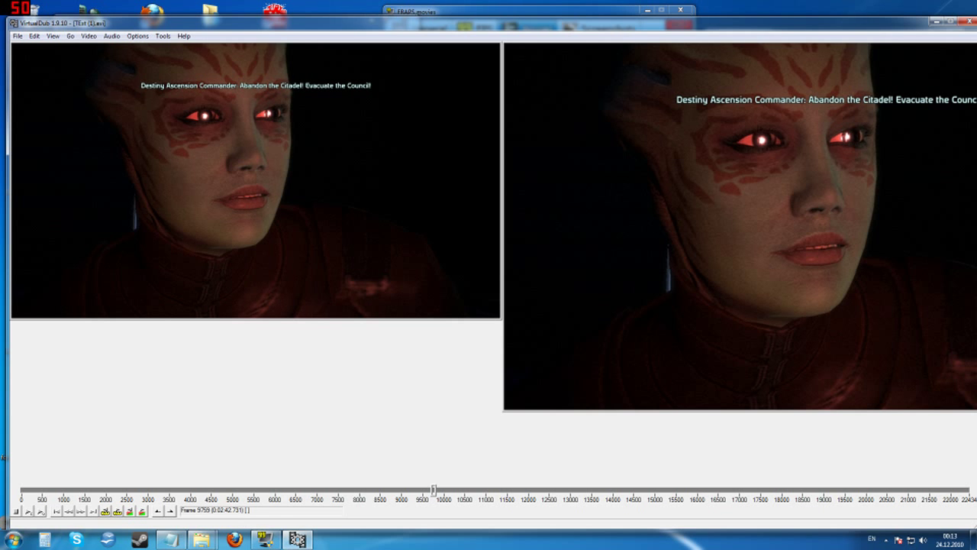
{"action": "left_click", "coordinate": [171, 510]}
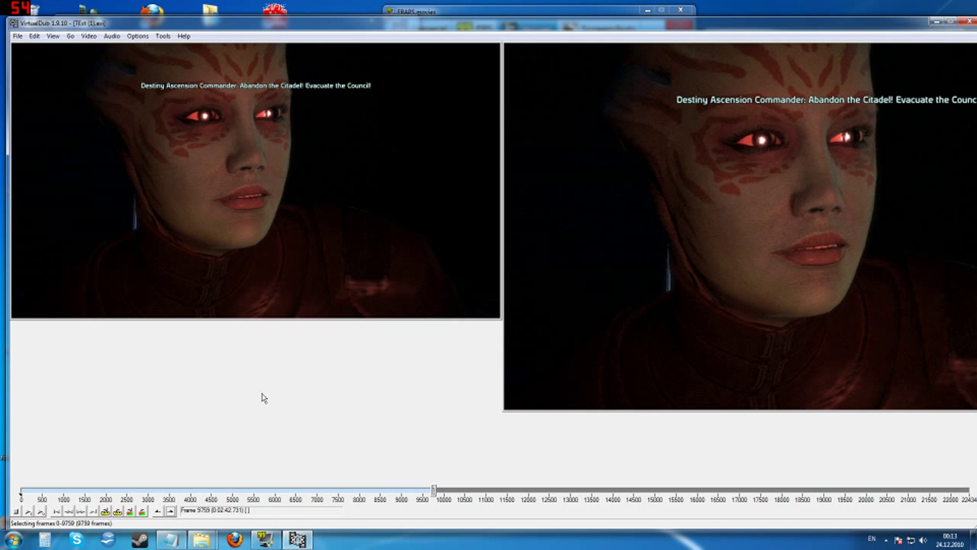
{"action": "left_click", "coordinate": [16, 36]}
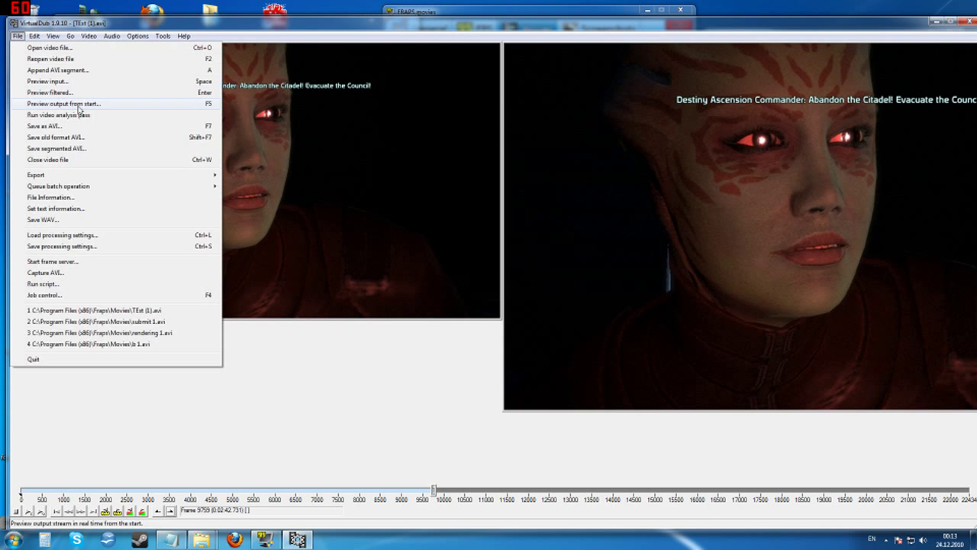
{"action": "mouse_move", "coordinate": [152, 189]}
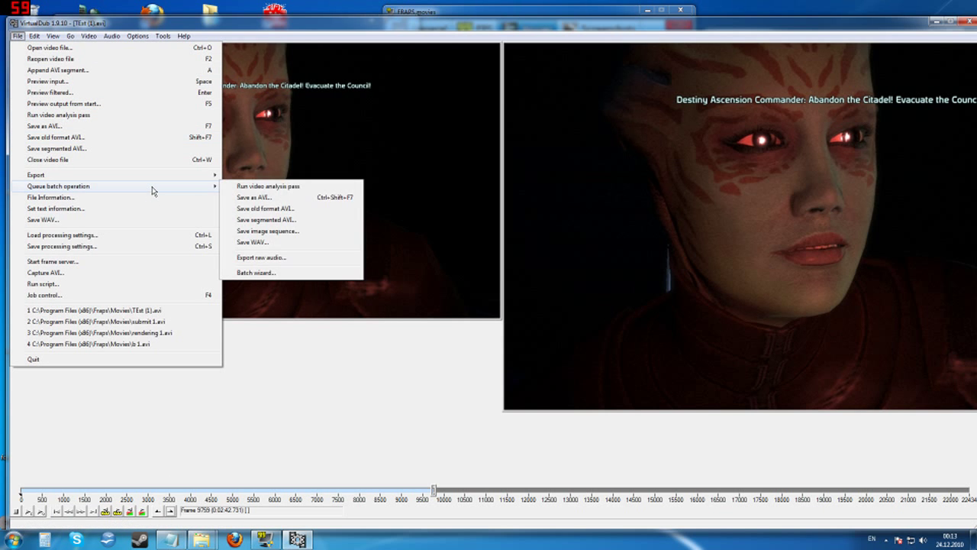
{"action": "left_click", "coordinate": [433, 495]}
{"action": "left_click_drag", "start_coordinate": [433, 495], "coordinate": [433, 454]}
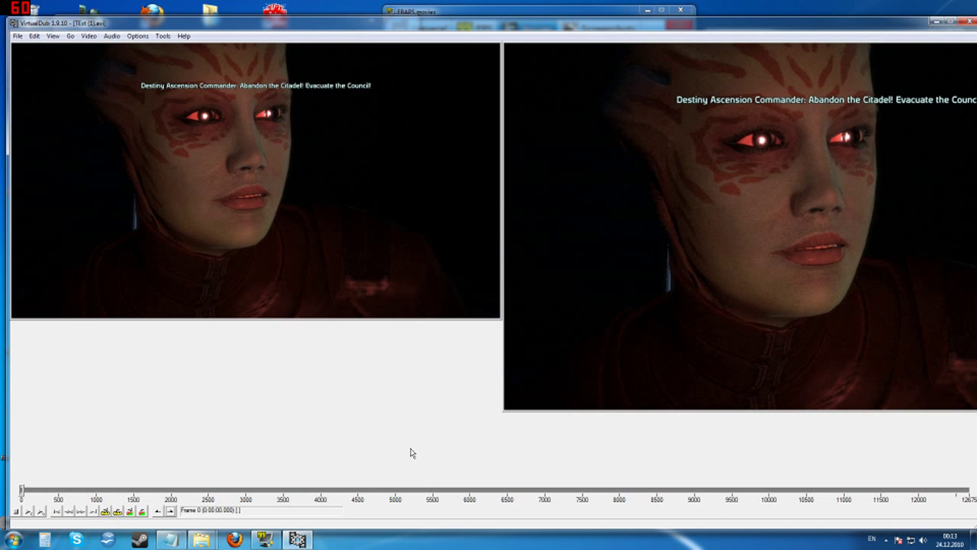
Step: Check the Job control list (F4), confirm no batch jobs are queued, and close it
{"action": "left_click", "coordinate": [17, 36]}
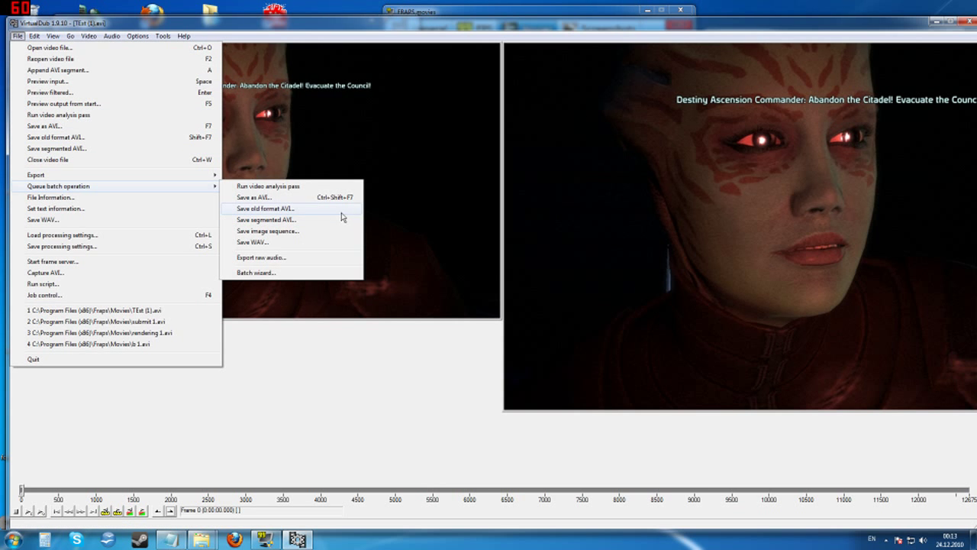
{"action": "left_click", "coordinate": [443, 262]}
{"action": "key", "text": "F4"}
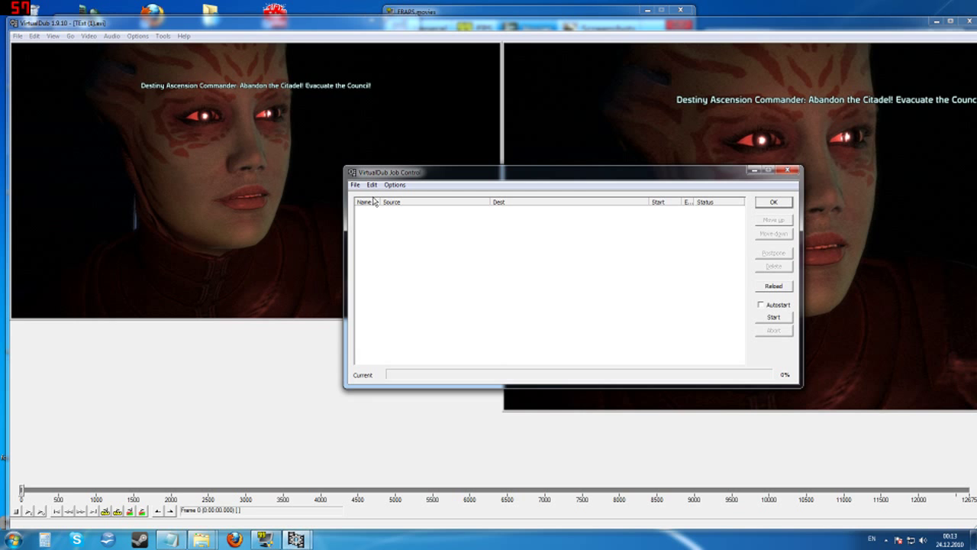
{"action": "left_click", "coordinate": [786, 200]}
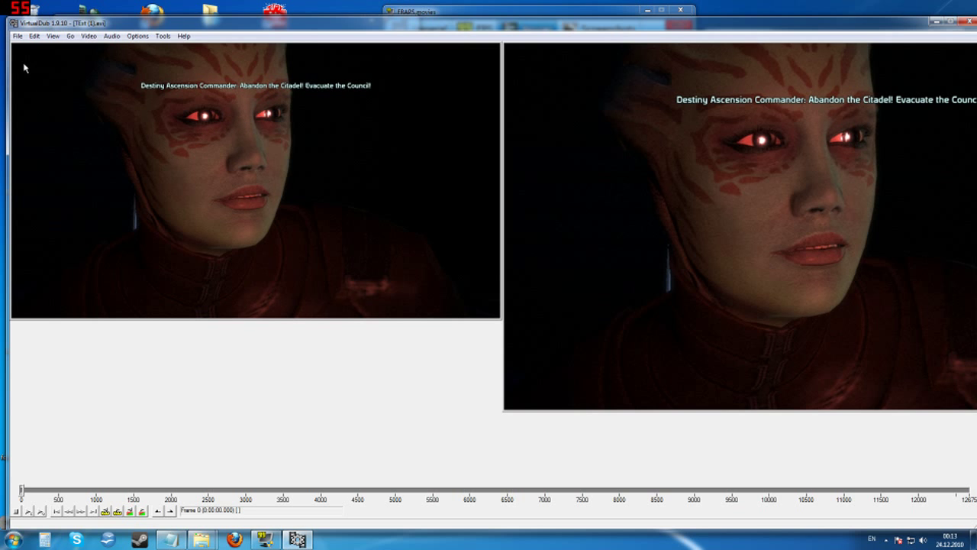
{"action": "left_click", "coordinate": [17, 36]}
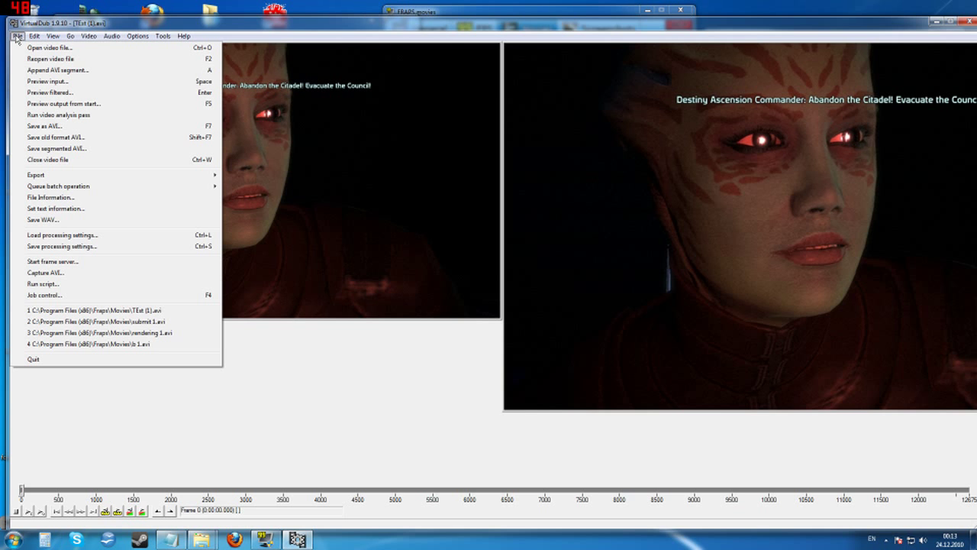
{"action": "mouse_move", "coordinate": [70, 36]}
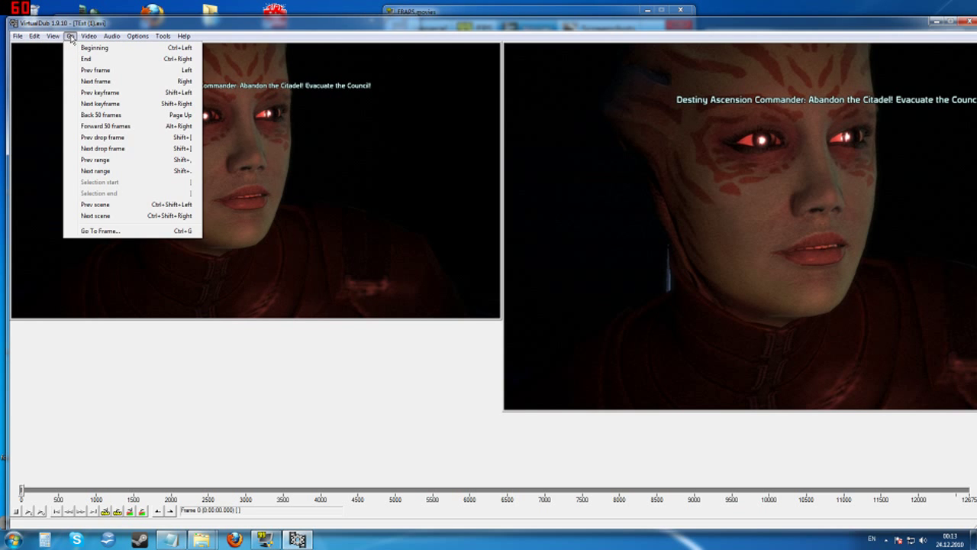
{"action": "mouse_move", "coordinate": [20, 36]}
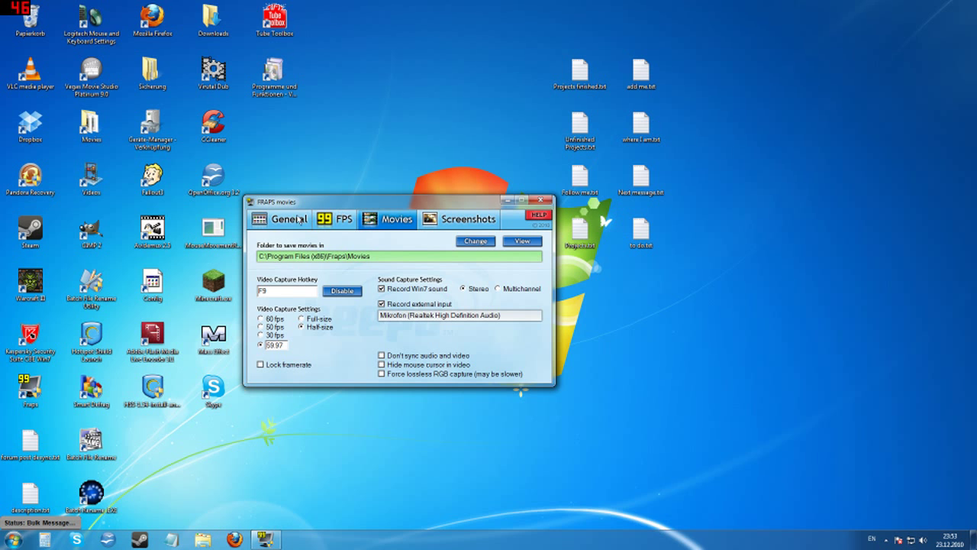
Step: Compare the Fraps FPS, Movies and Screenshots settings tabs
{"action": "left_click", "coordinate": [340, 221]}
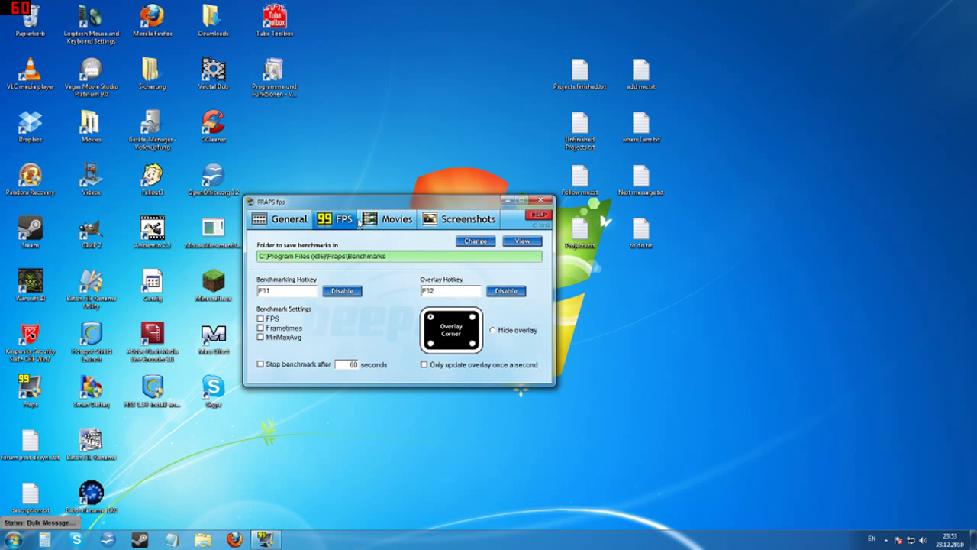
{"action": "left_click", "coordinate": [389, 220]}
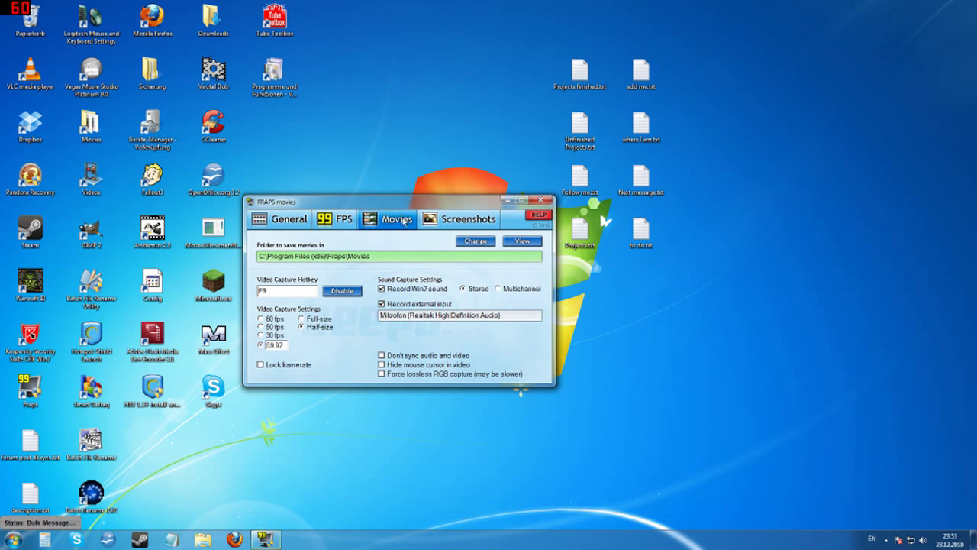
{"action": "left_click", "coordinate": [443, 223]}
{"action": "left_click", "coordinate": [389, 220]}
Step: Try 30 fps, then restore the custom 59.97 fps movie capture rate in Fraps
{"action": "left_click_drag", "start_coordinate": [333, 201], "coordinate": [332, 113]}
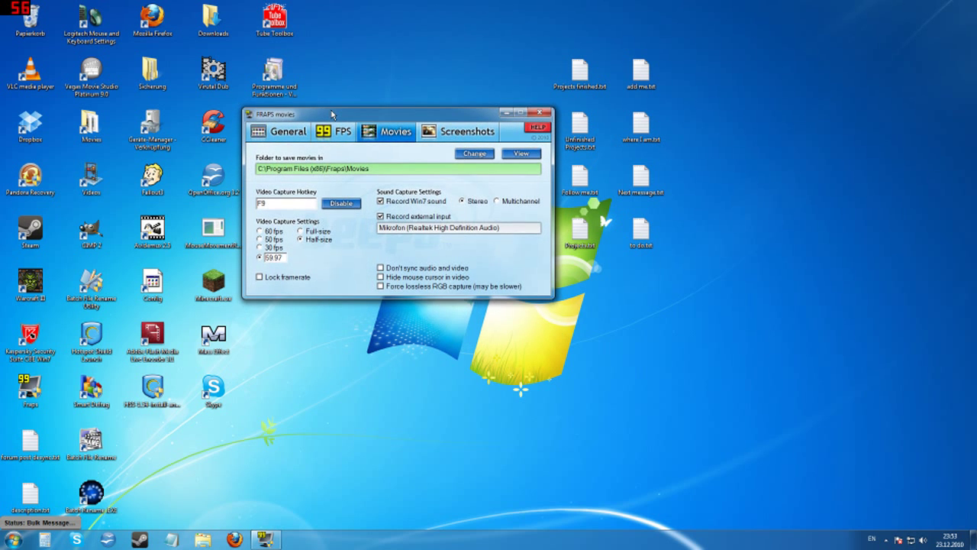
{"action": "left_click", "coordinate": [268, 249]}
{"action": "left_click", "coordinate": [261, 258]}
{"action": "left_click", "coordinate": [180, 535]}
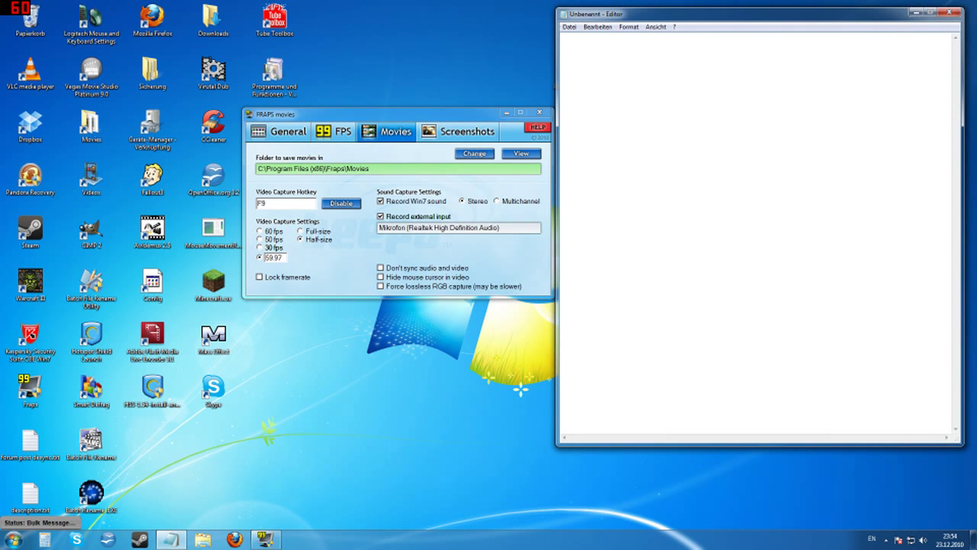
Step: Note 1920x1080, confirm submit 1.avi in the Movies folder is 960x540, then note 960x540
{"action": "type", "text": "1920x1080"}
{"action": "double_click", "coordinate": [97, 132]}
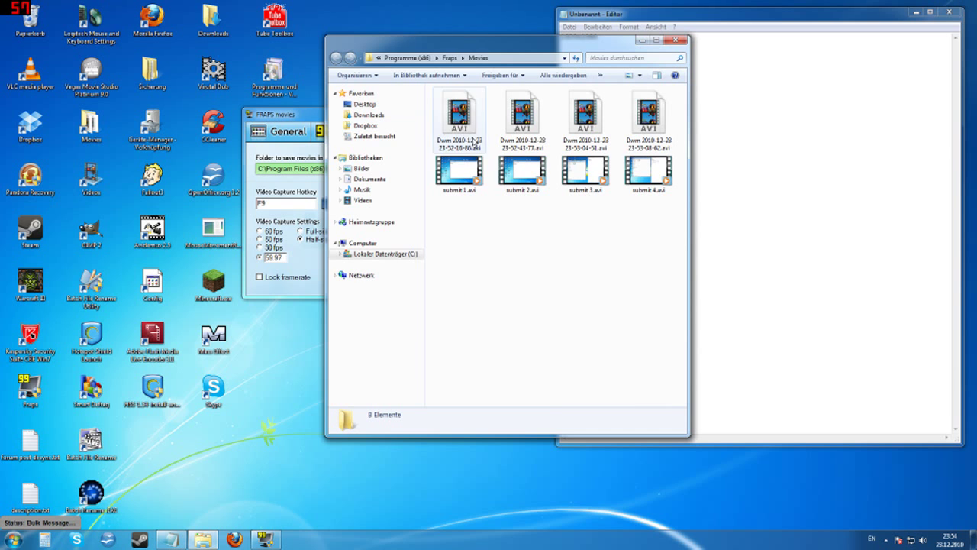
{"action": "left_click", "coordinate": [461, 168]}
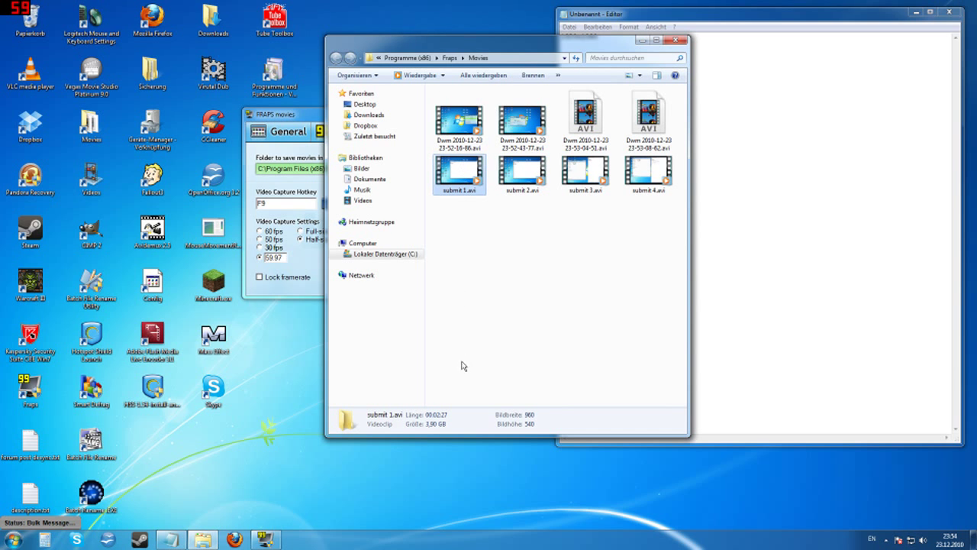
{"action": "left_click", "coordinate": [675, 39]}
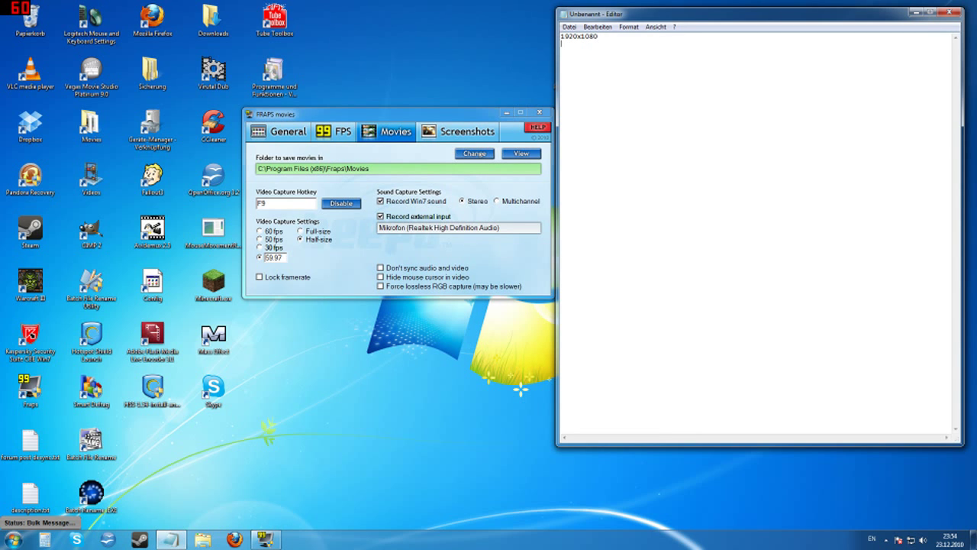
{"action": "type", "text": "960x540"}
Step: Add 1280x720 to the Notepad notes below 1920x1080 and 960x540, highlighting each line while explaining
{"action": "left_click_drag", "start_coordinate": [598, 36], "coordinate": [561, 37]}
{"action": "left_click_drag", "start_coordinate": [590, 43], "coordinate": [560, 42]}
{"action": "left_click", "coordinate": [300, 239]}
{"action": "key", "text": "Right"}
{"action": "type", "text": "1280x720"}
{"action": "key", "text": "shift+Left"}
{"action": "key", "text": "shift+Left"}
{"action": "key", "text": "shift+Left"}
{"action": "key", "text": "shift+Left"}
{"action": "key", "text": "shift+Left"}
{"action": "key", "text": "shift+Left"}
{"action": "key", "text": "shift+Left"}
{"action": "key", "text": "shift+Left"}
{"action": "left_click_drag", "start_coordinate": [301, 124], "coordinate": [301, 129]}
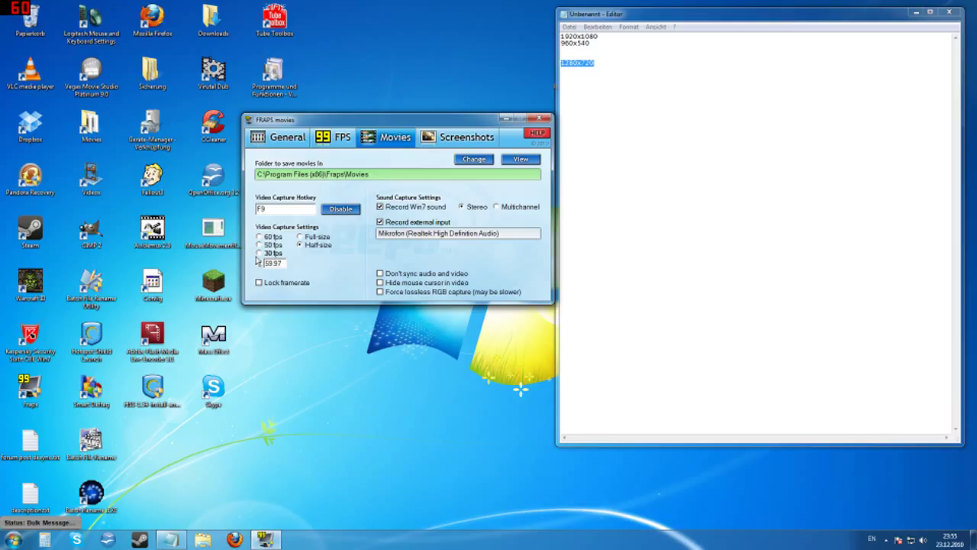
{"action": "left_click", "coordinate": [259, 261]}
{"action": "left_click_drag", "start_coordinate": [282, 263], "coordinate": [264, 263]}
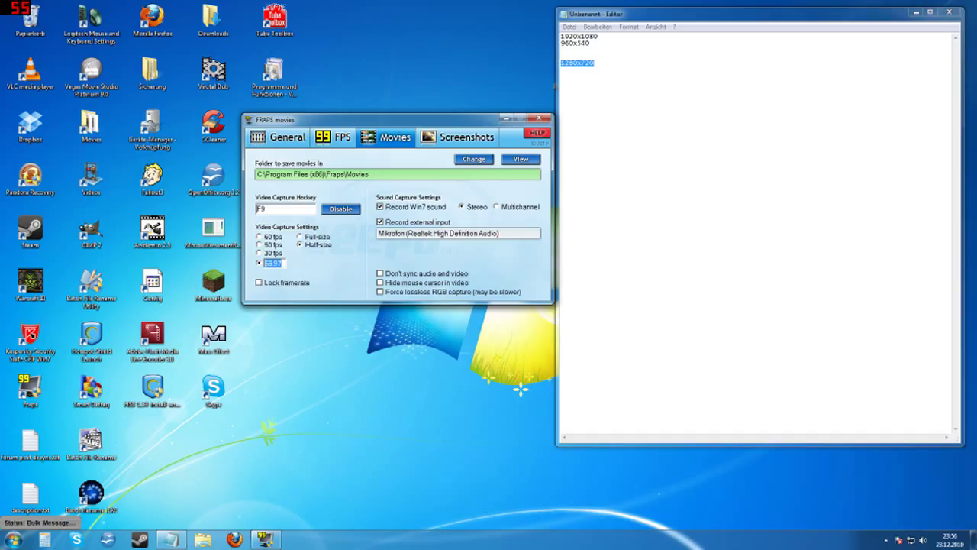
{"action": "left_click", "coordinate": [283, 208]}
Step: Open the Fraps Movies folder and place Fraps and a narrower Notepad window beside it
{"action": "left_click_drag", "start_coordinate": [416, 122], "coordinate": [527, 174]}
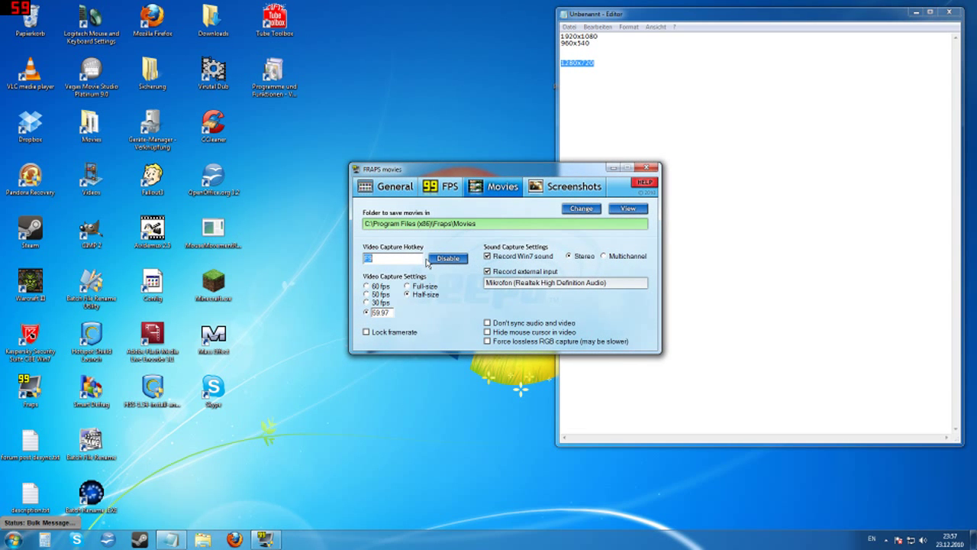
{"action": "left_click", "coordinate": [280, 349]}
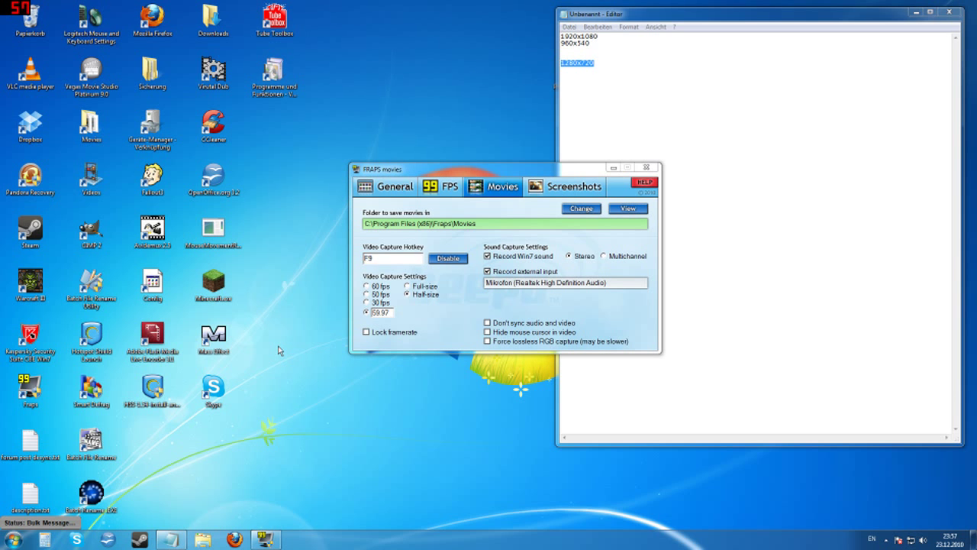
{"action": "left_click_drag", "start_coordinate": [461, 176], "coordinate": [497, 182]}
{"action": "left_click_drag", "start_coordinate": [555, 87], "coordinate": [704, 110]}
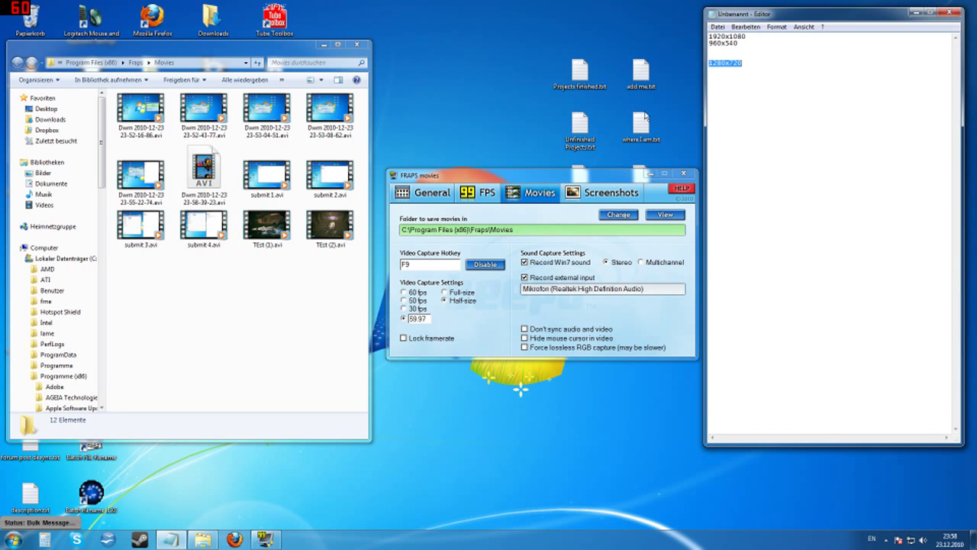
Step: Compare the lengths and sizes of TEst (1).avi and TEst (2).avi one at a time
{"action": "left_click", "coordinate": [286, 285]}
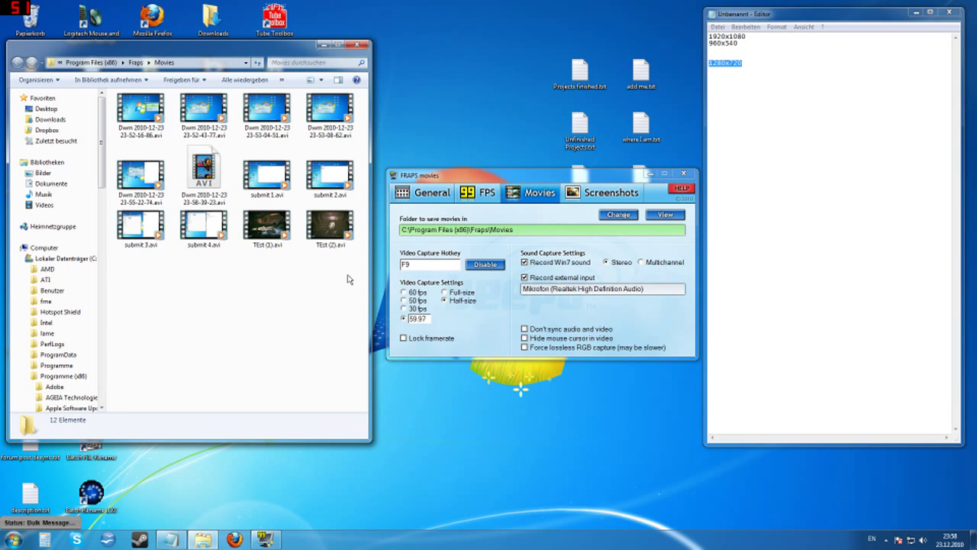
{"action": "left_click_drag", "start_coordinate": [352, 280], "coordinate": [267, 237]}
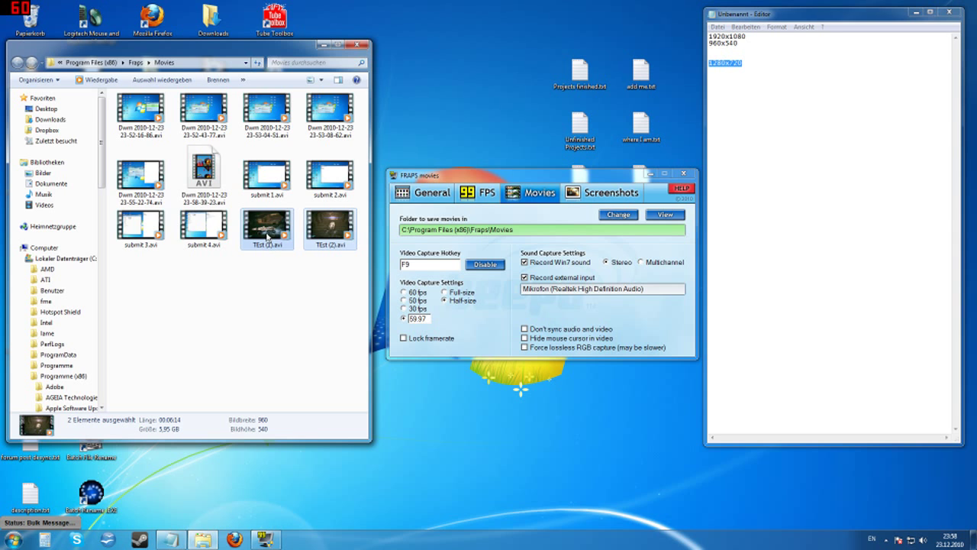
{"action": "left_click", "coordinate": [267, 237]}
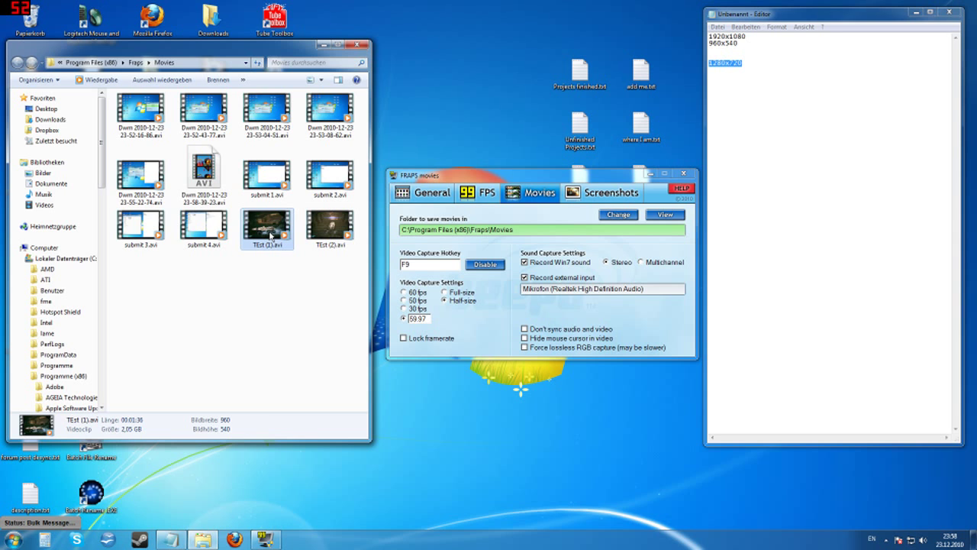
{"action": "left_click", "coordinate": [328, 237]}
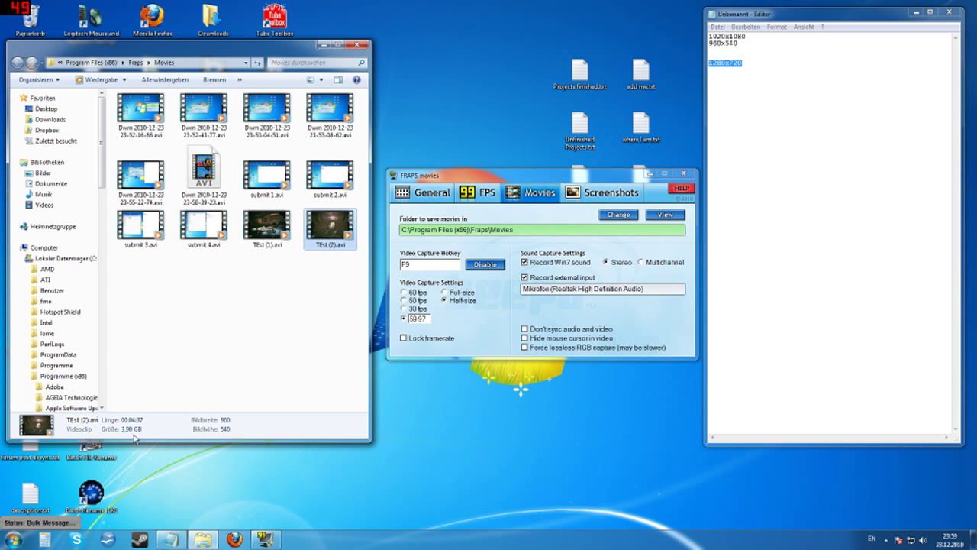
{"action": "left_click", "coordinate": [275, 237]}
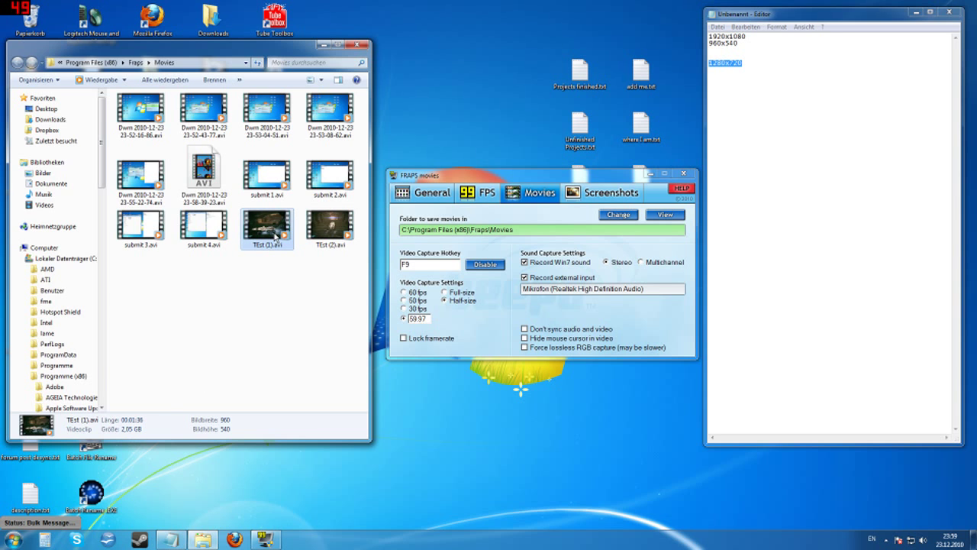
{"action": "left_click", "coordinate": [330, 235]}
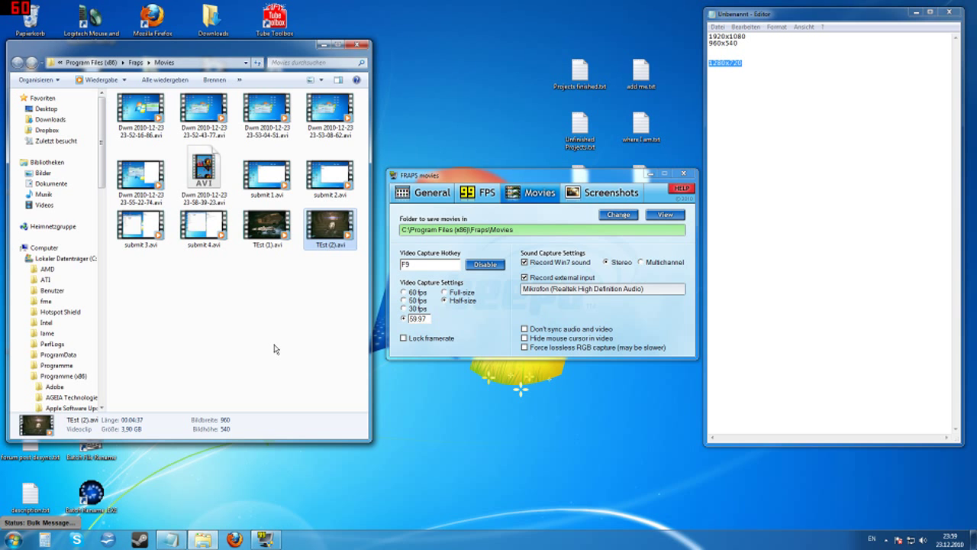
Step: Recheck each TEst clip's details, then select both clips together for playback
{"action": "left_click", "coordinate": [263, 240]}
{"action": "left_click", "coordinate": [324, 240]}
{"action": "left_click", "coordinate": [266, 243]}
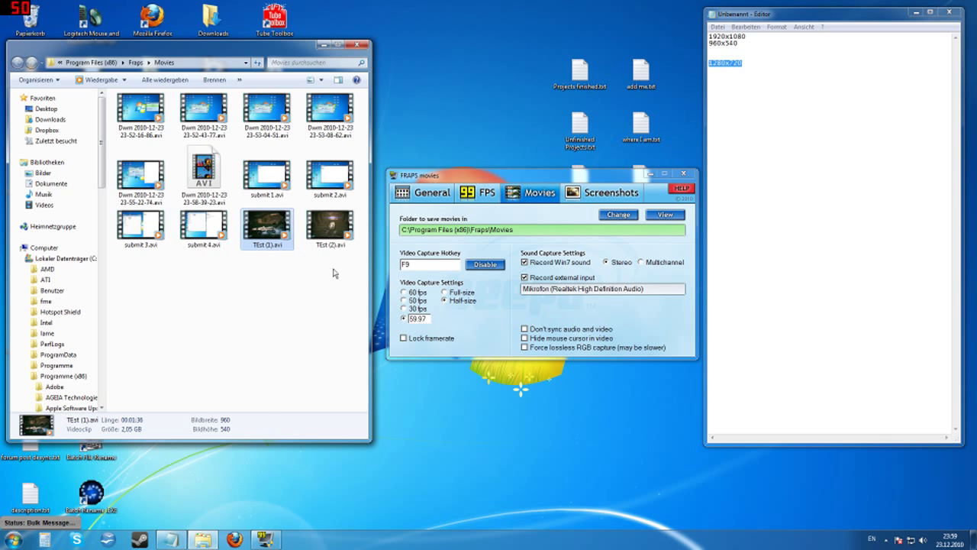
{"action": "left_click", "coordinate": [325, 241], "text": "ctrl"}
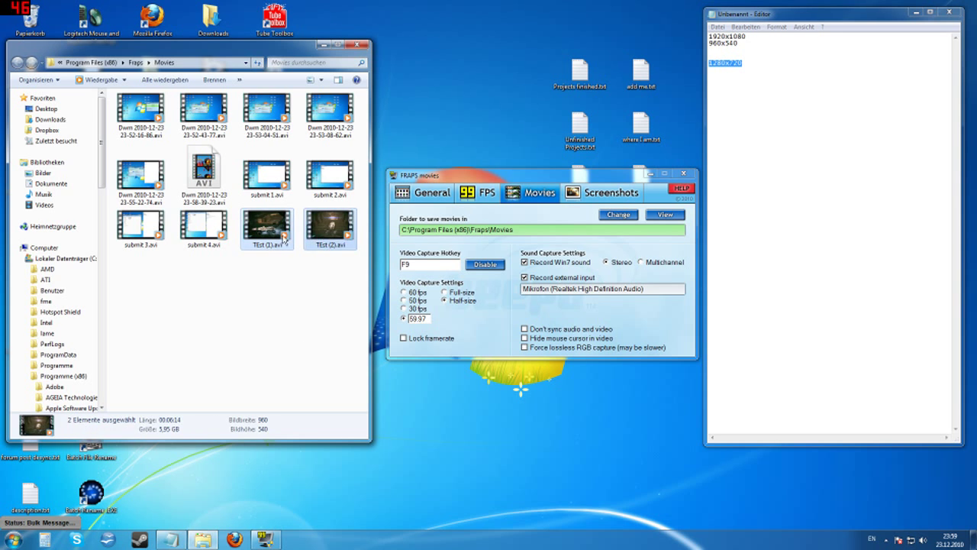
{"action": "right_click", "coordinate": [279, 213]}
Step: Play the TEst clips in Media Player from TEst (1)'s final seconds, then restore the Movies folder
{"action": "key", "text": "Escape"}
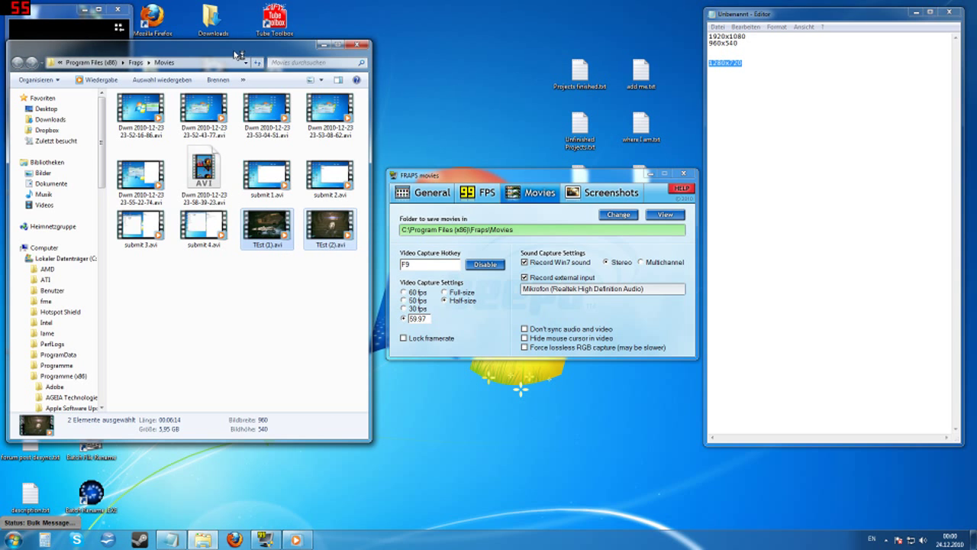
{"action": "left_click_drag", "start_coordinate": [238, 55], "coordinate": [448, 130]}
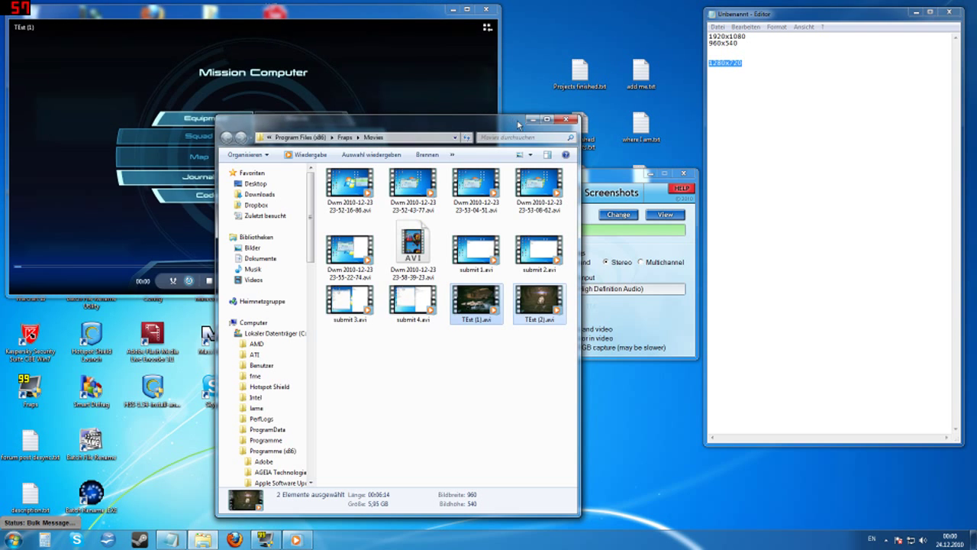
{"action": "left_click", "coordinate": [532, 120]}
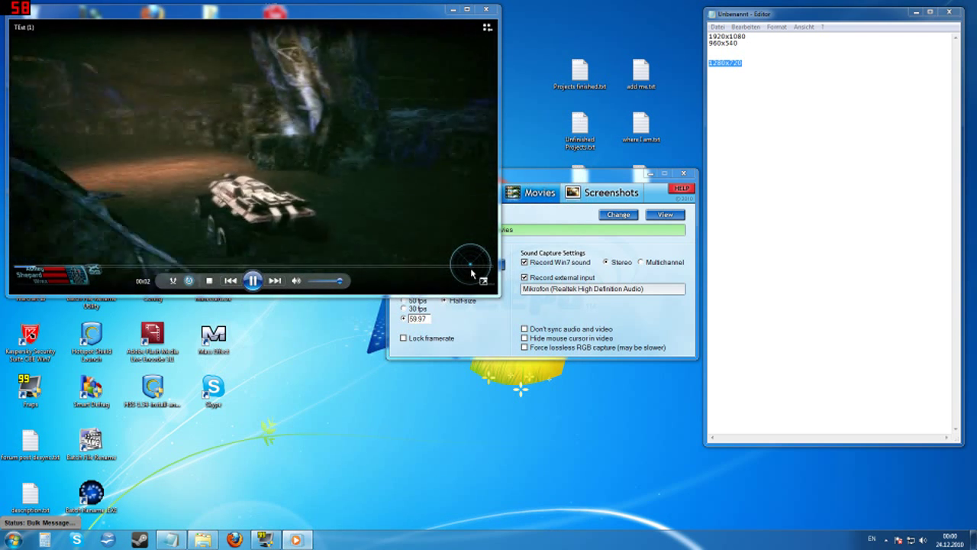
{"action": "left_click", "coordinate": [472, 267]}
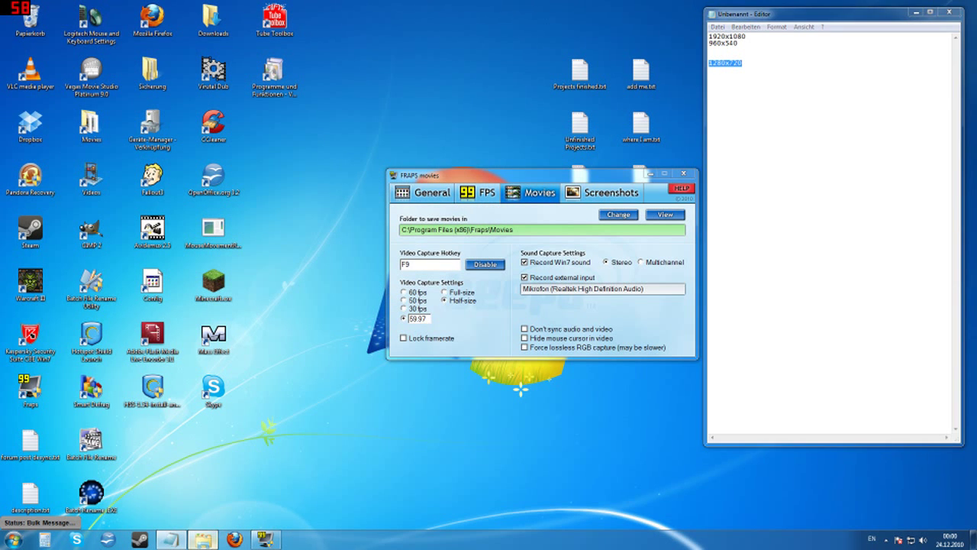
{"action": "left_click", "coordinate": [170, 539]}
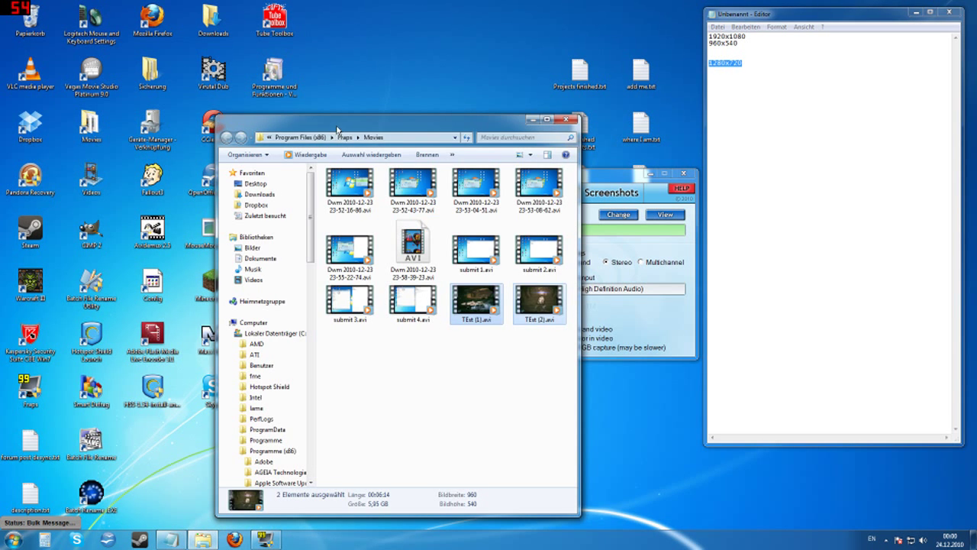
Step: Rearrange the Movies folder and Fraps windows, then select TEst (2).avi alone (4 min 37 s, 3.90 GB)
{"action": "left_click_drag", "start_coordinate": [337, 131], "coordinate": [137, 93]}
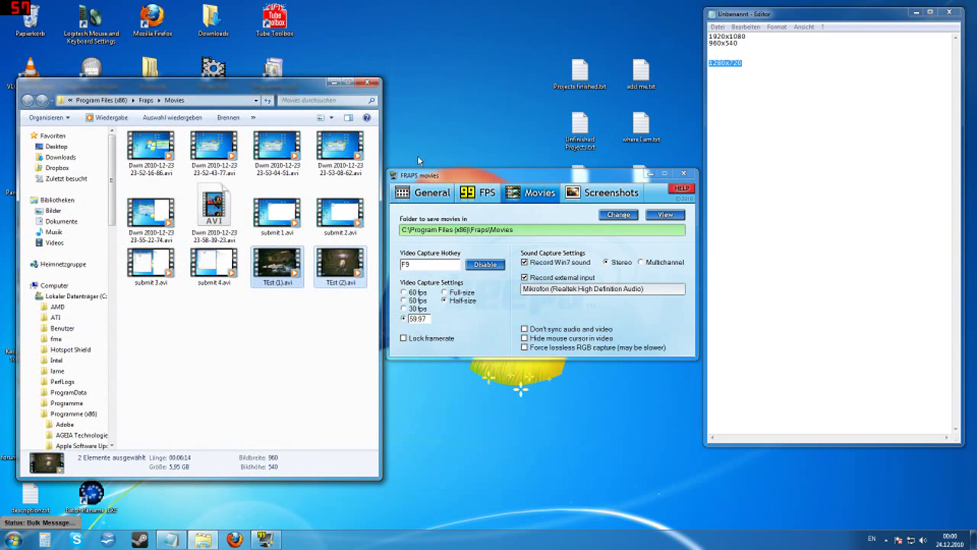
{"action": "left_click_drag", "start_coordinate": [262, 90], "coordinate": [255, 39]}
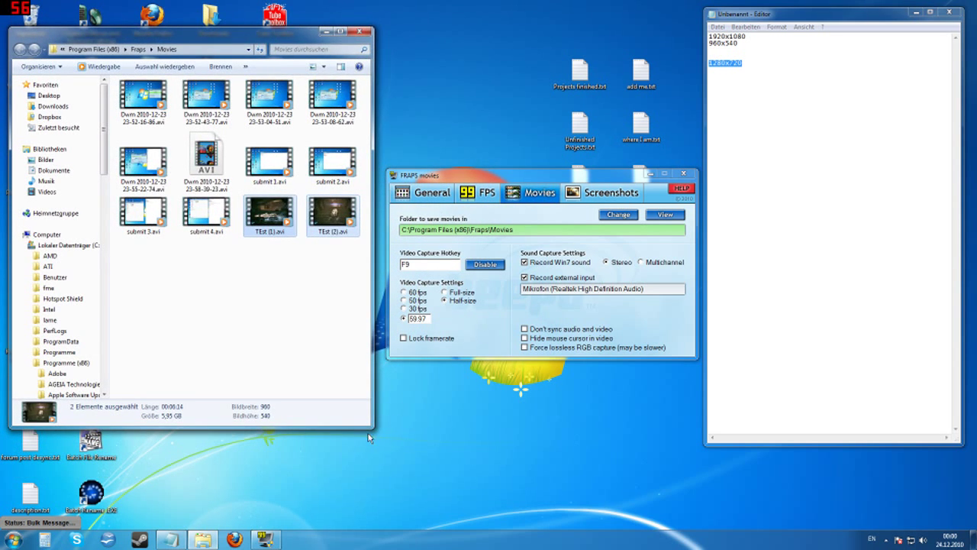
{"action": "left_click", "coordinate": [322, 370]}
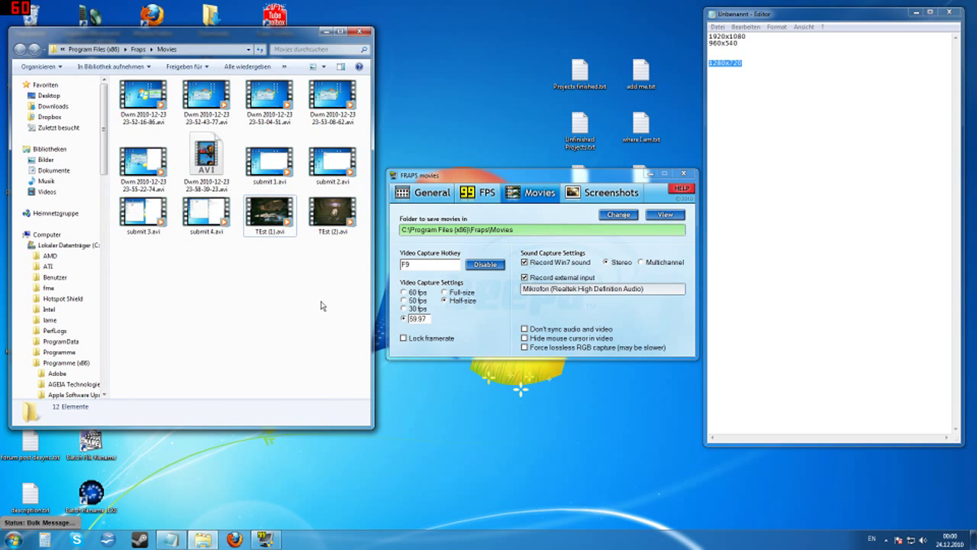
{"action": "left_click_drag", "start_coordinate": [351, 280], "coordinate": [262, 218]}
{"action": "left_click", "coordinate": [251, 287]}
{"action": "left_click_drag", "start_coordinate": [366, 264], "coordinate": [246, 197]}
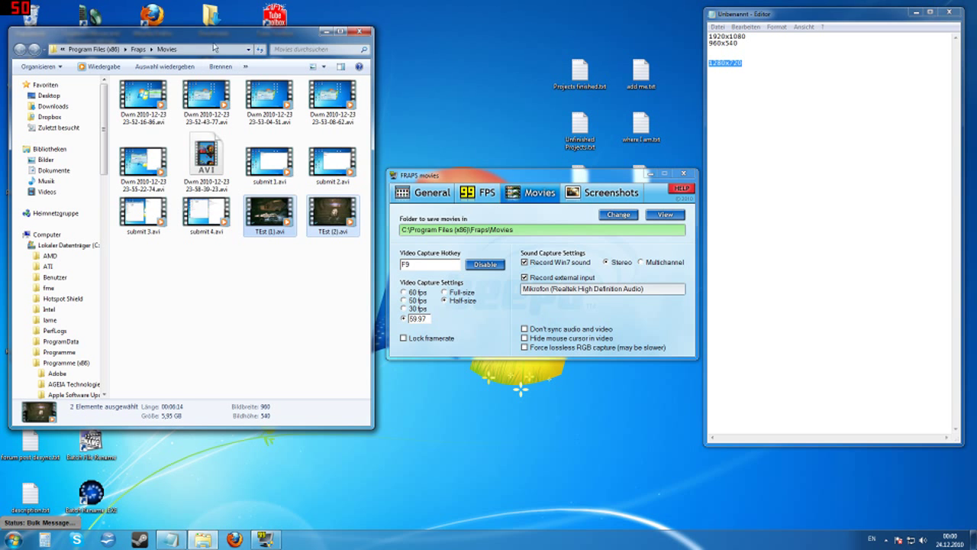
{"action": "left_click_drag", "start_coordinate": [468, 178], "coordinate": [464, 16]}
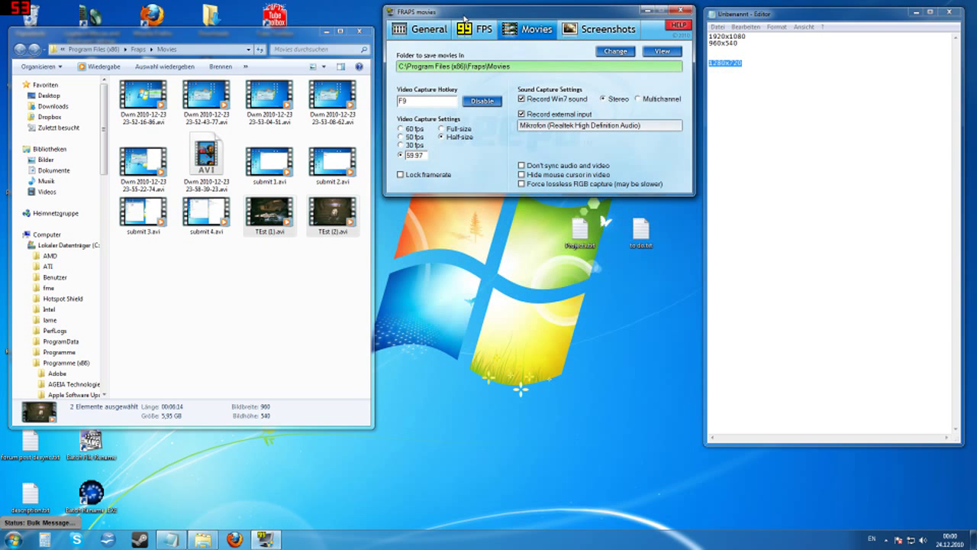
{"action": "left_click", "coordinate": [332, 213]}
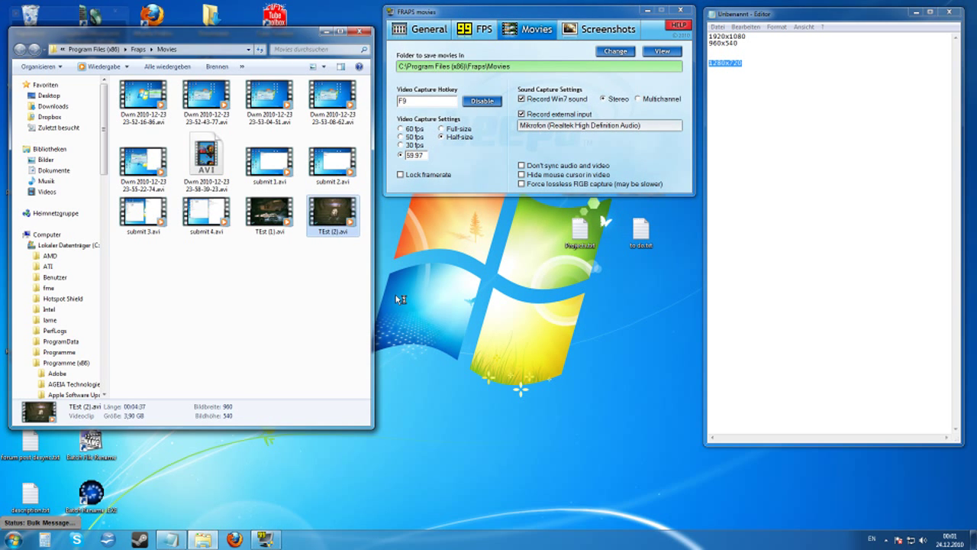